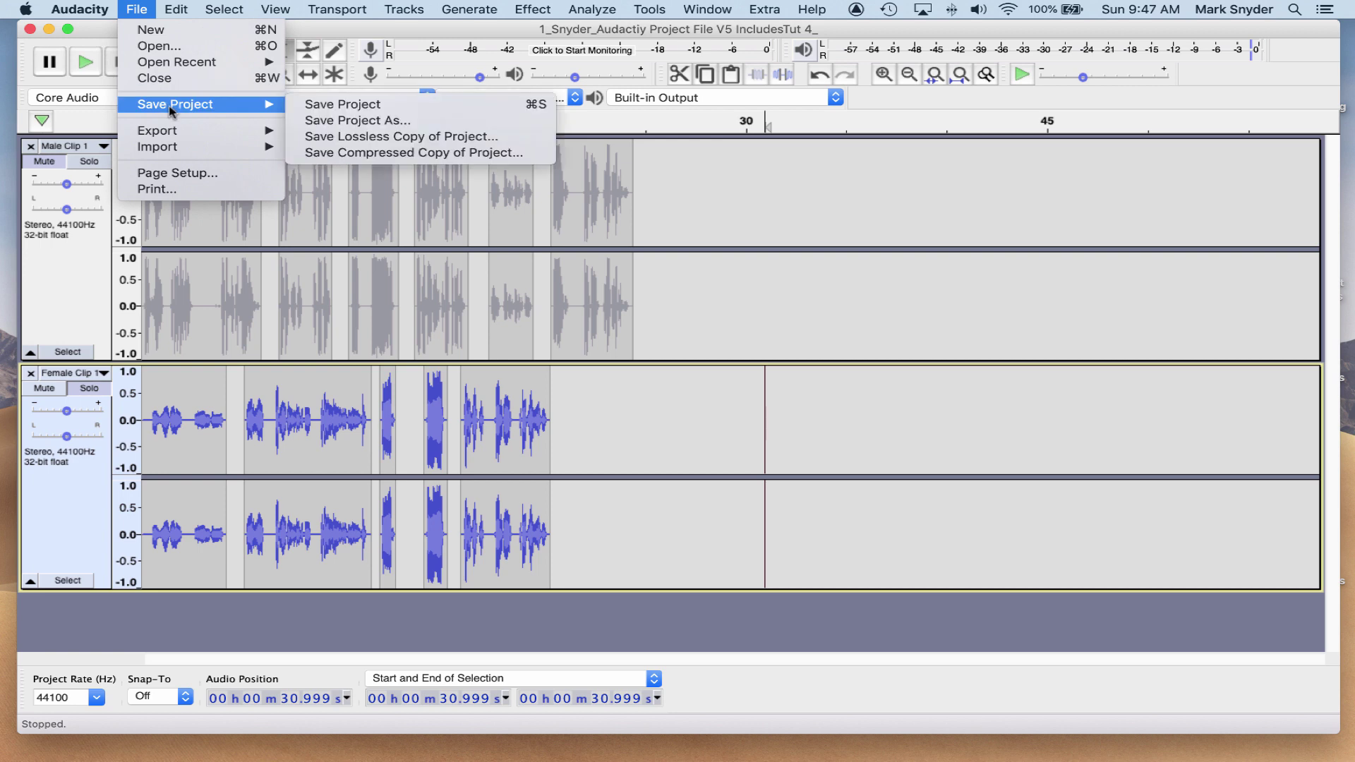
# Step: Save the project under a new name, changing the version in the file name from V5 to V6
pyautogui.click(339, 122)
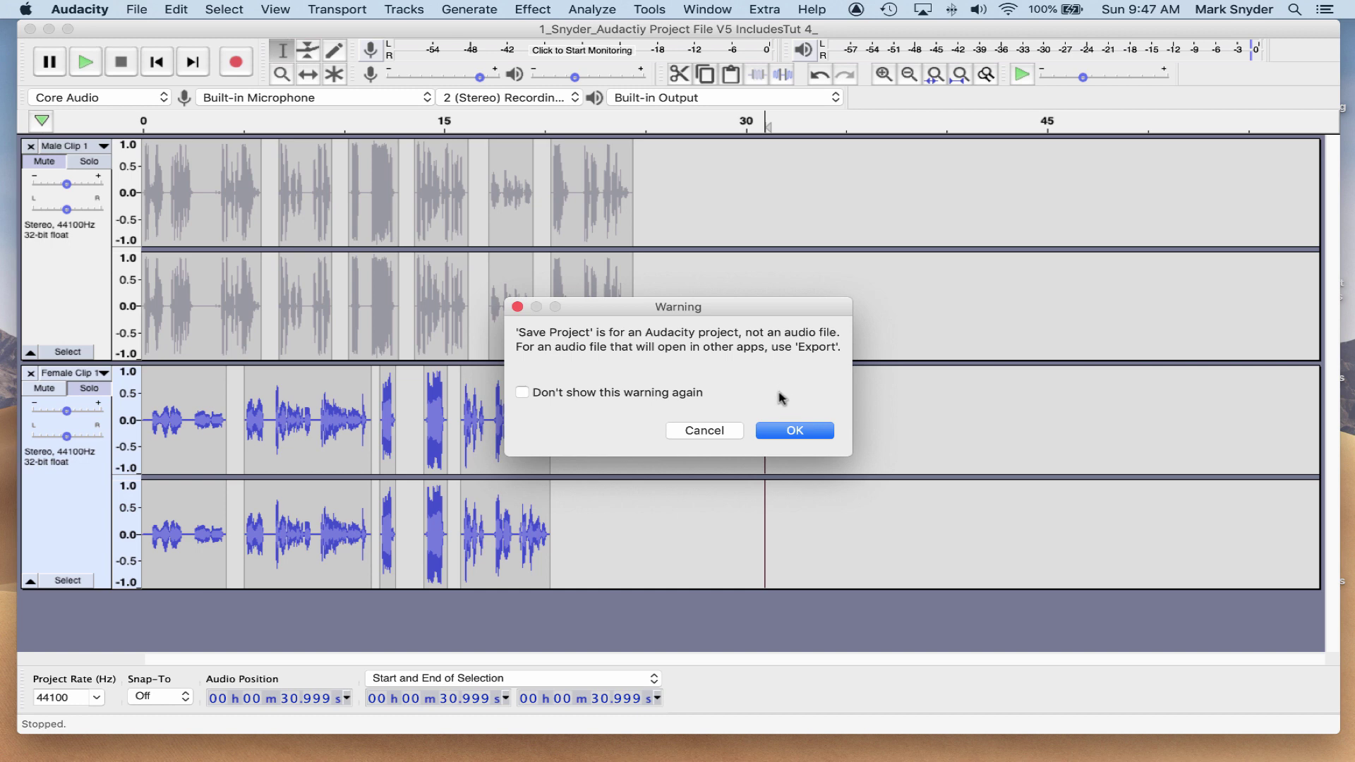
pyautogui.click(794, 429)
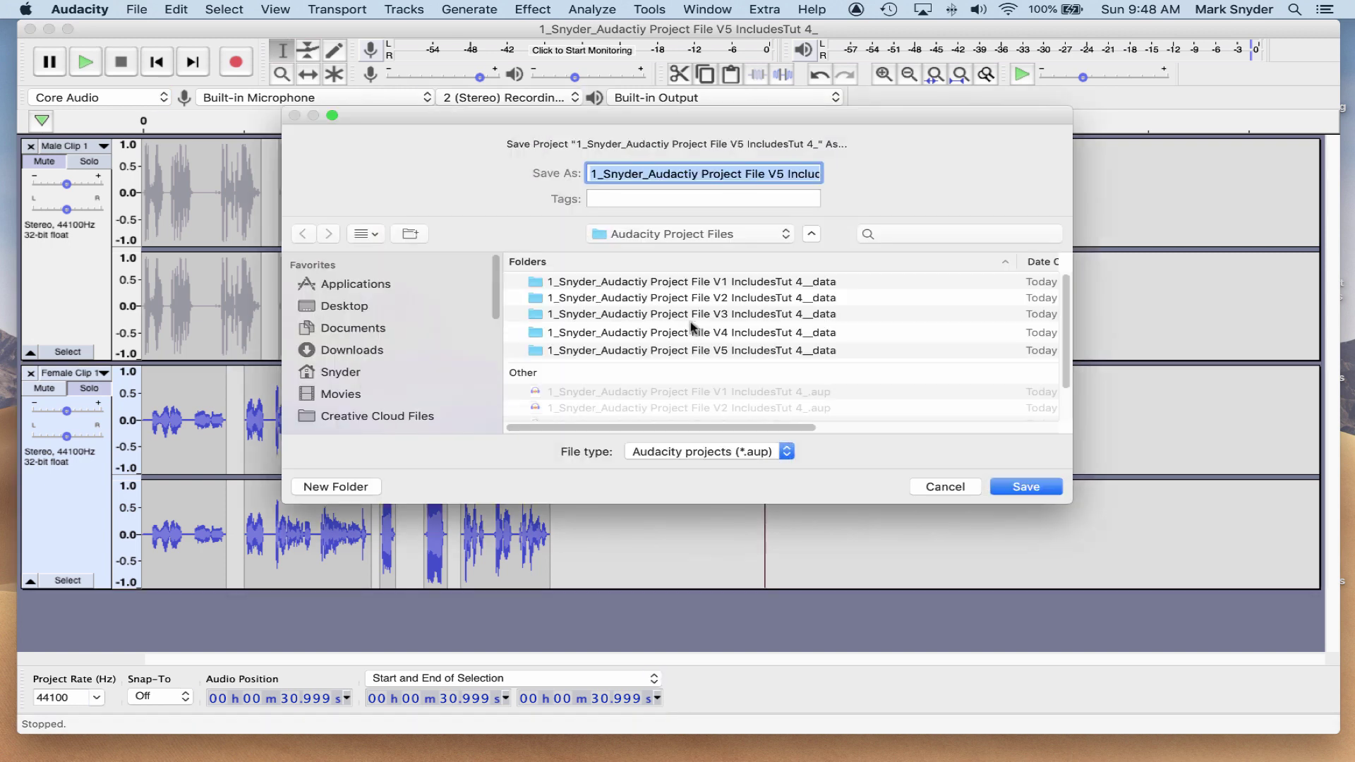
pyautogui.click(777, 173)
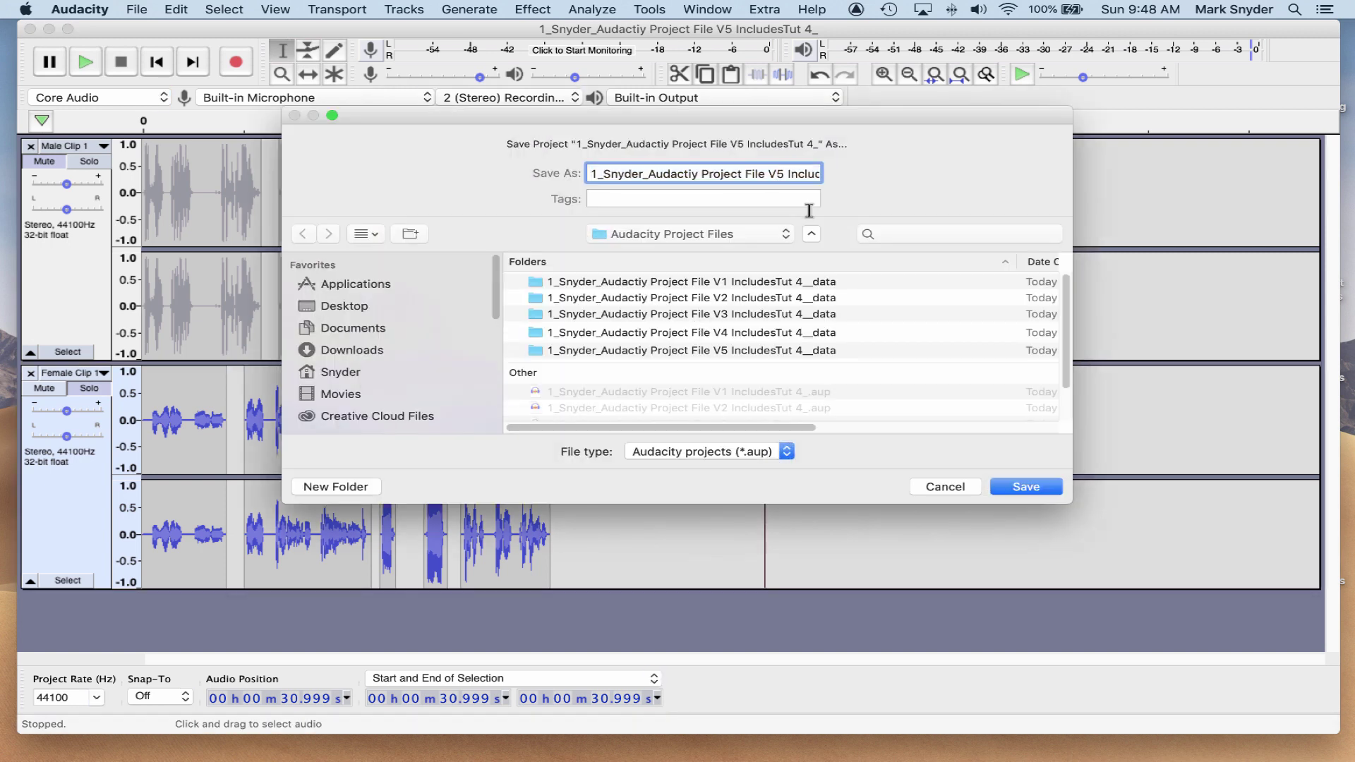
pyautogui.press('BackSpace')
pyautogui.write('6')
pyautogui.click(1031, 492)
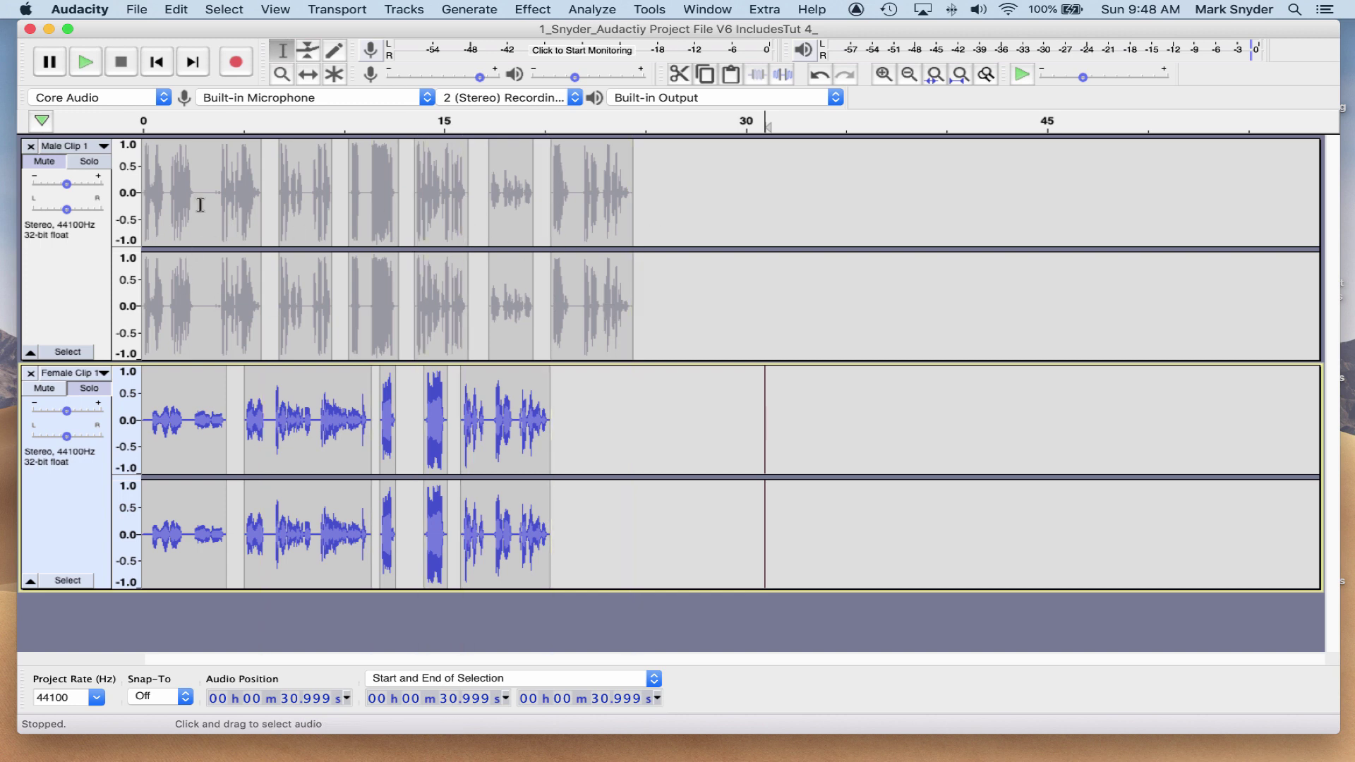
# Step: Unmute the Male Clip 1 track so that both tracks are active
pyautogui.click(57, 167)
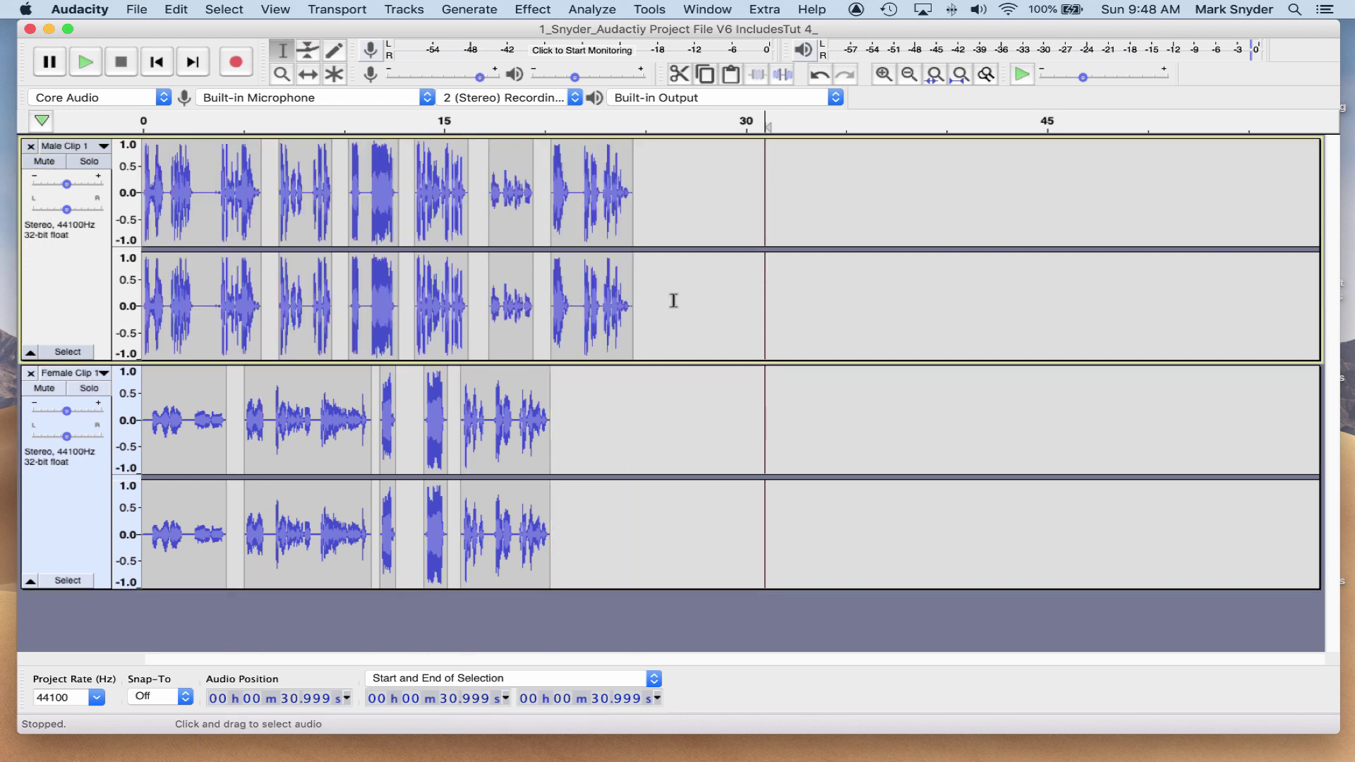
pyautogui.click(883, 74)
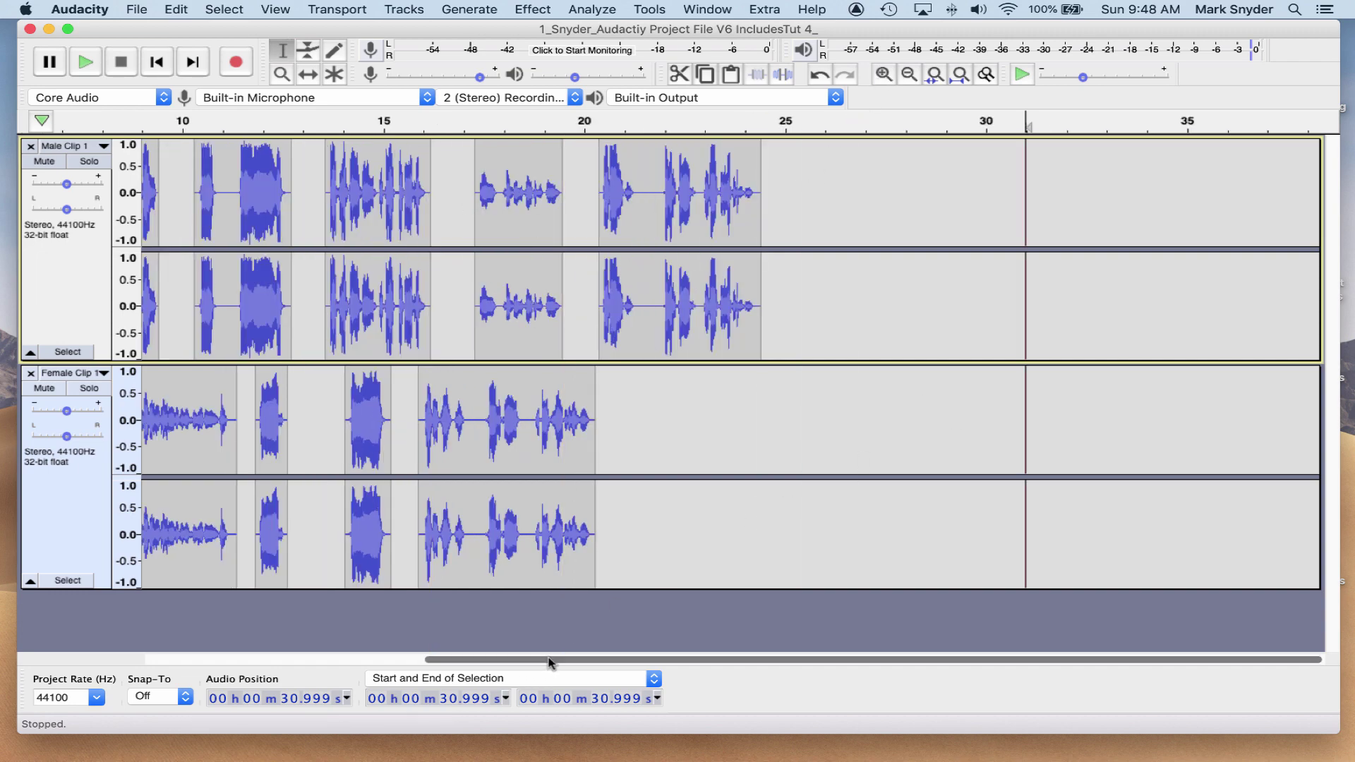
pyautogui.moveTo(551, 660); pyautogui.dragTo(187, 608)
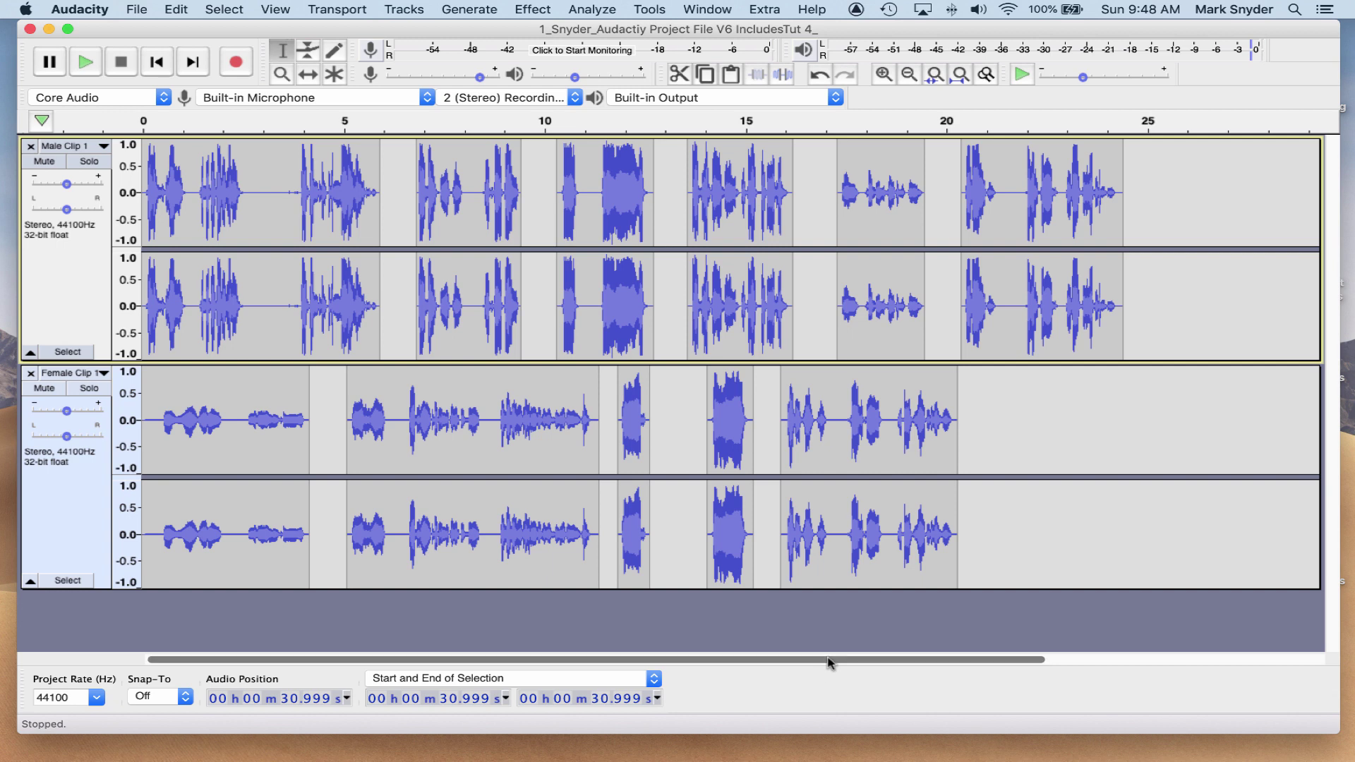
pyautogui.moveTo(829, 662); pyautogui.dragTo(774, 653)
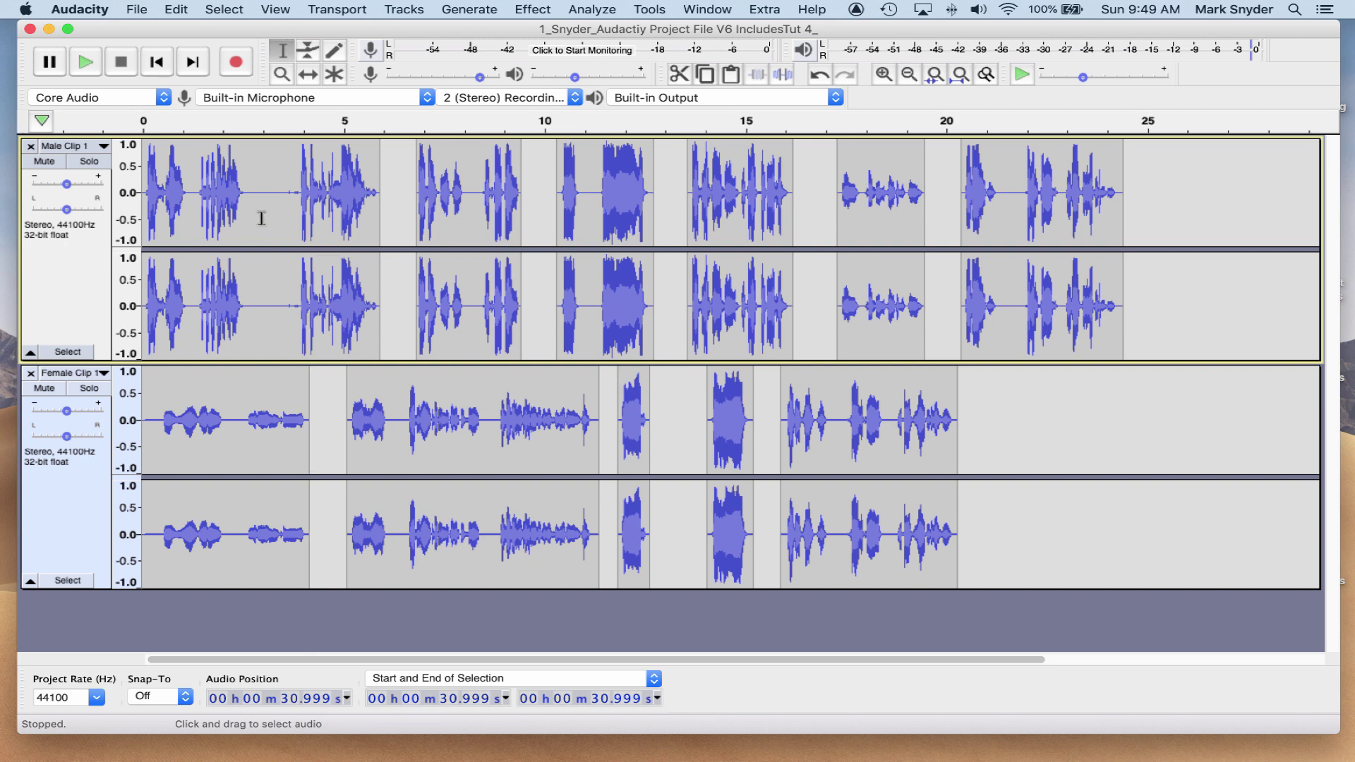
# Step: Play both tracks briefly from the start of the timeline and check the peaks on the playback level meter
pyautogui.click(146, 169)
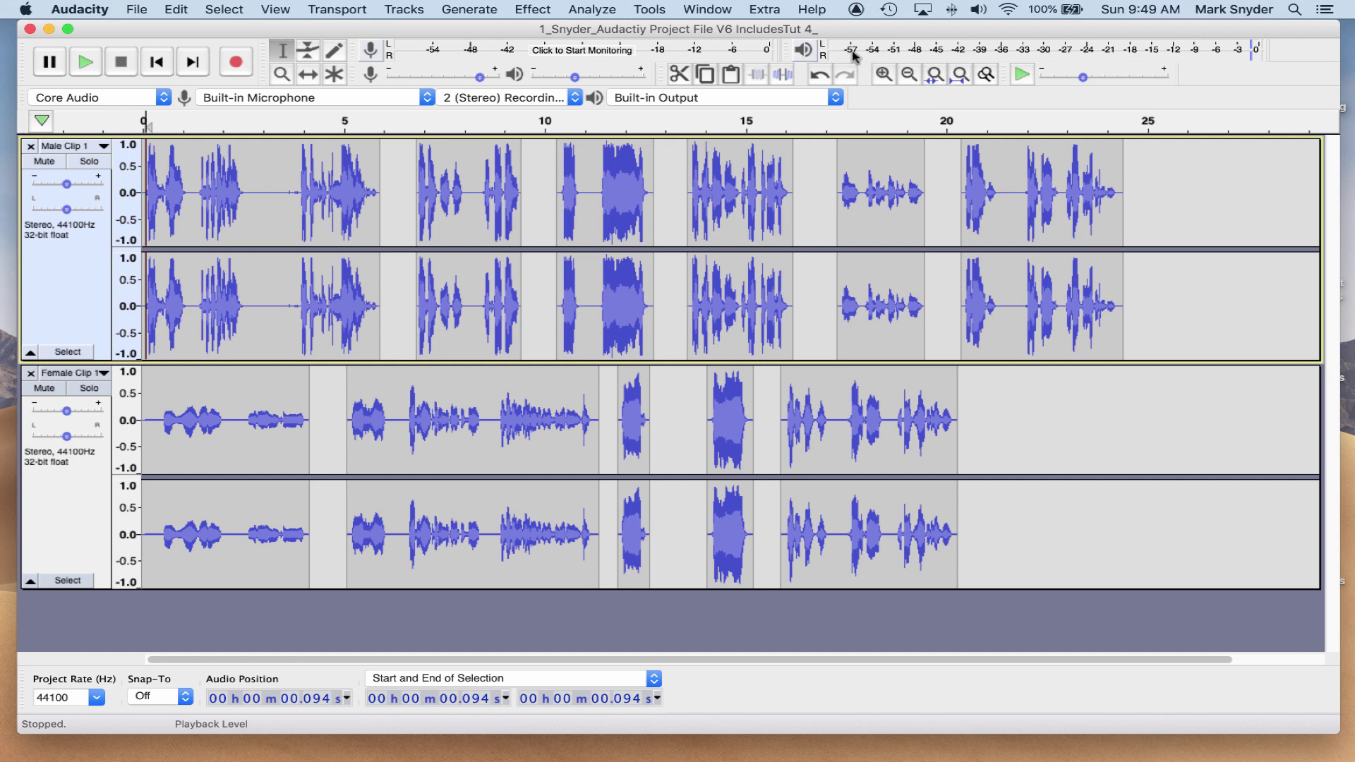
pyautogui.moveTo(1267, 55)
pyautogui.mouseDown()
pyautogui.moveTo(1042, 67)
pyautogui.moveTo(1048, 51)
pyautogui.moveTo(1071, 49)
pyautogui.moveTo(1283, 68)
pyautogui.moveTo(1263, 56)
pyautogui.mouseUp()
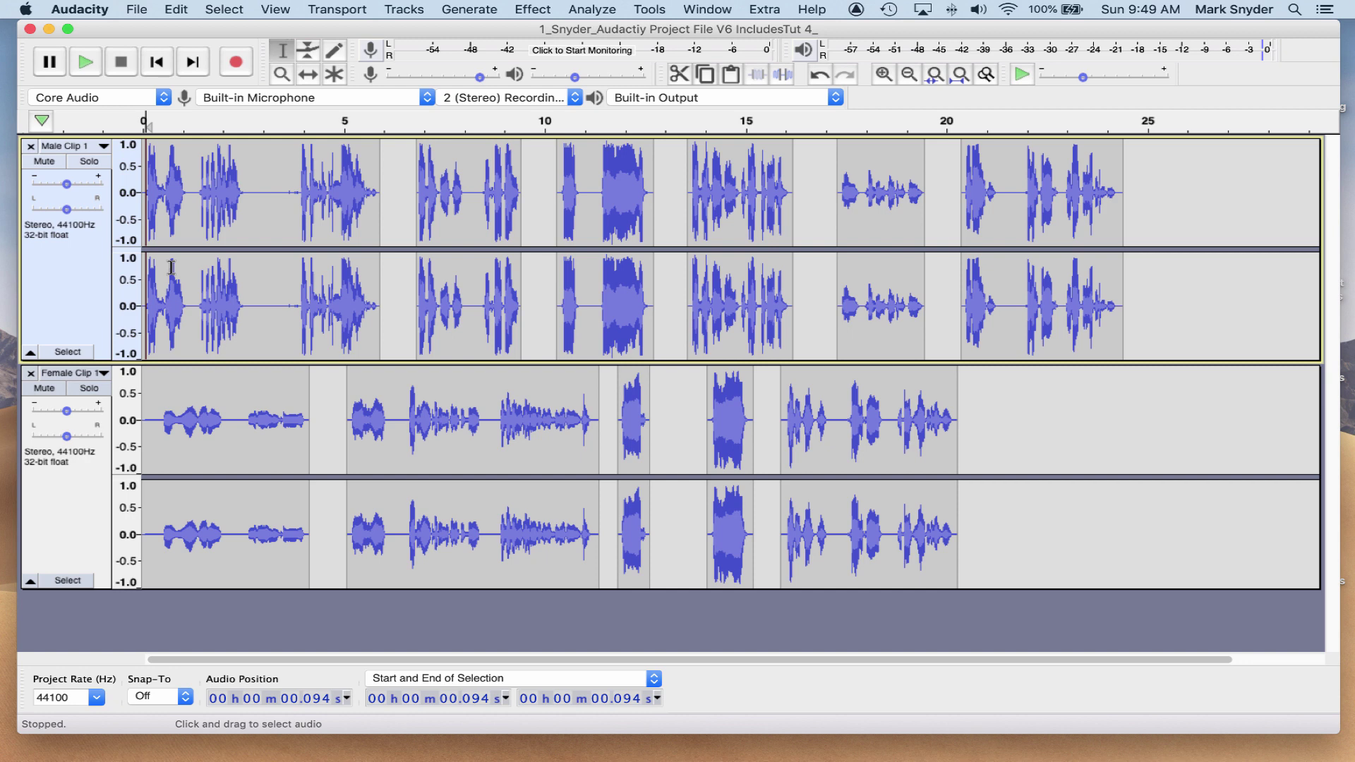
pyautogui.press('space')
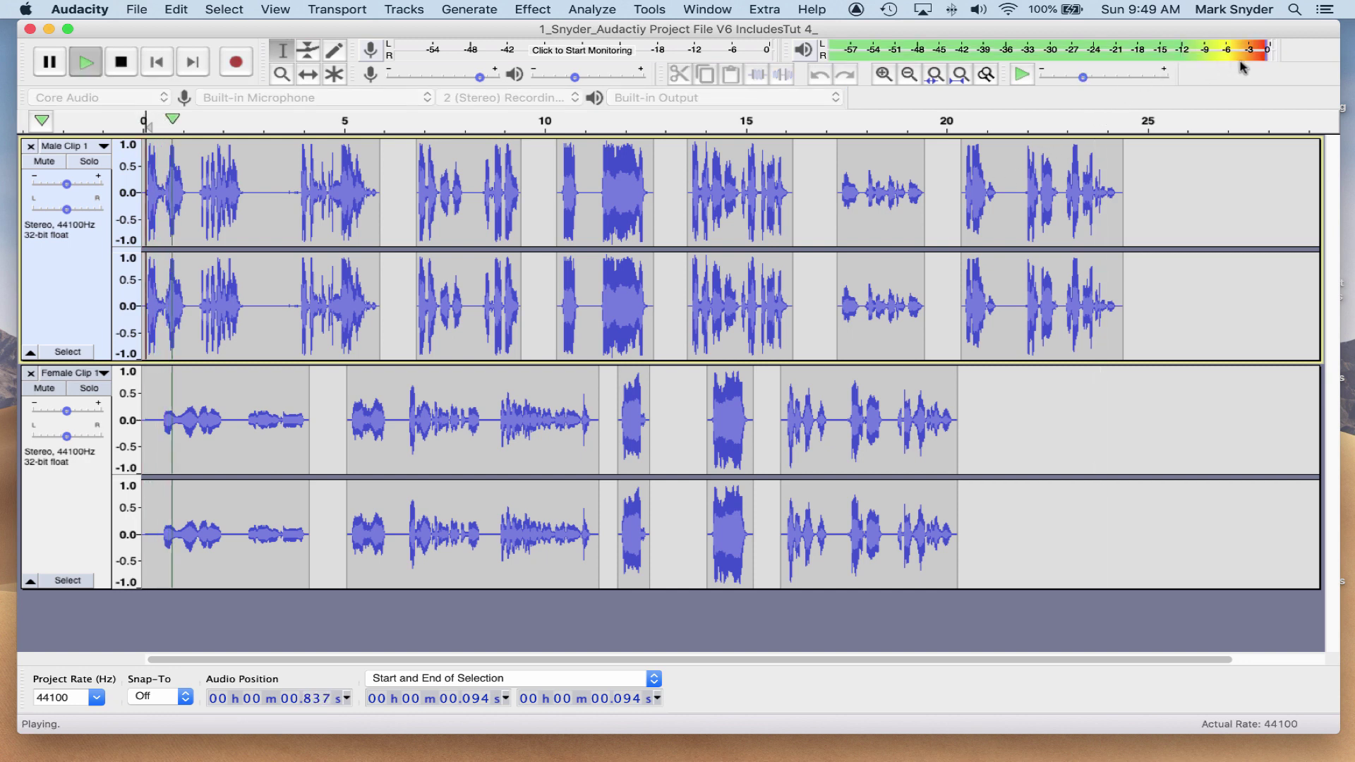
pyautogui.press('space')
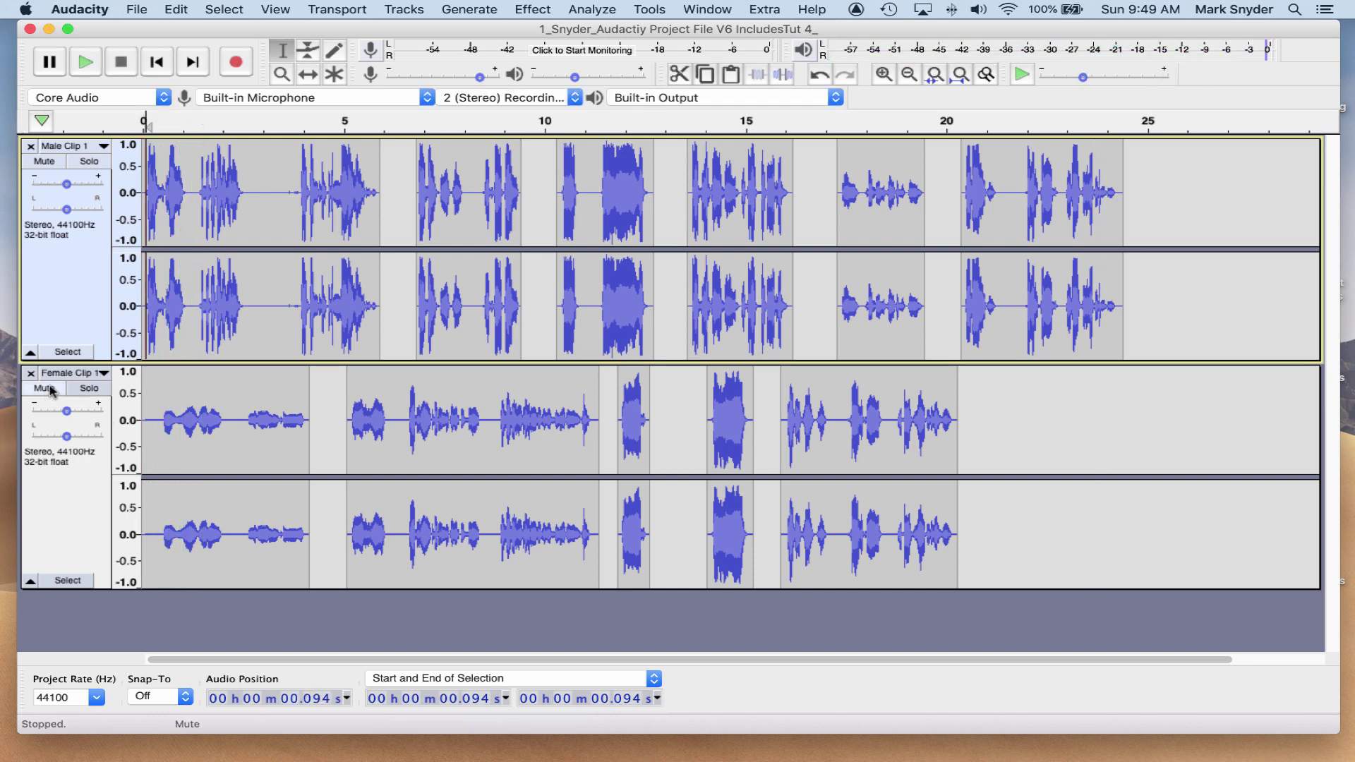
# Step: Mute the Female Clip 1 track, solo the Male Clip 1 track and play it to check its level
pyautogui.click(45, 388)
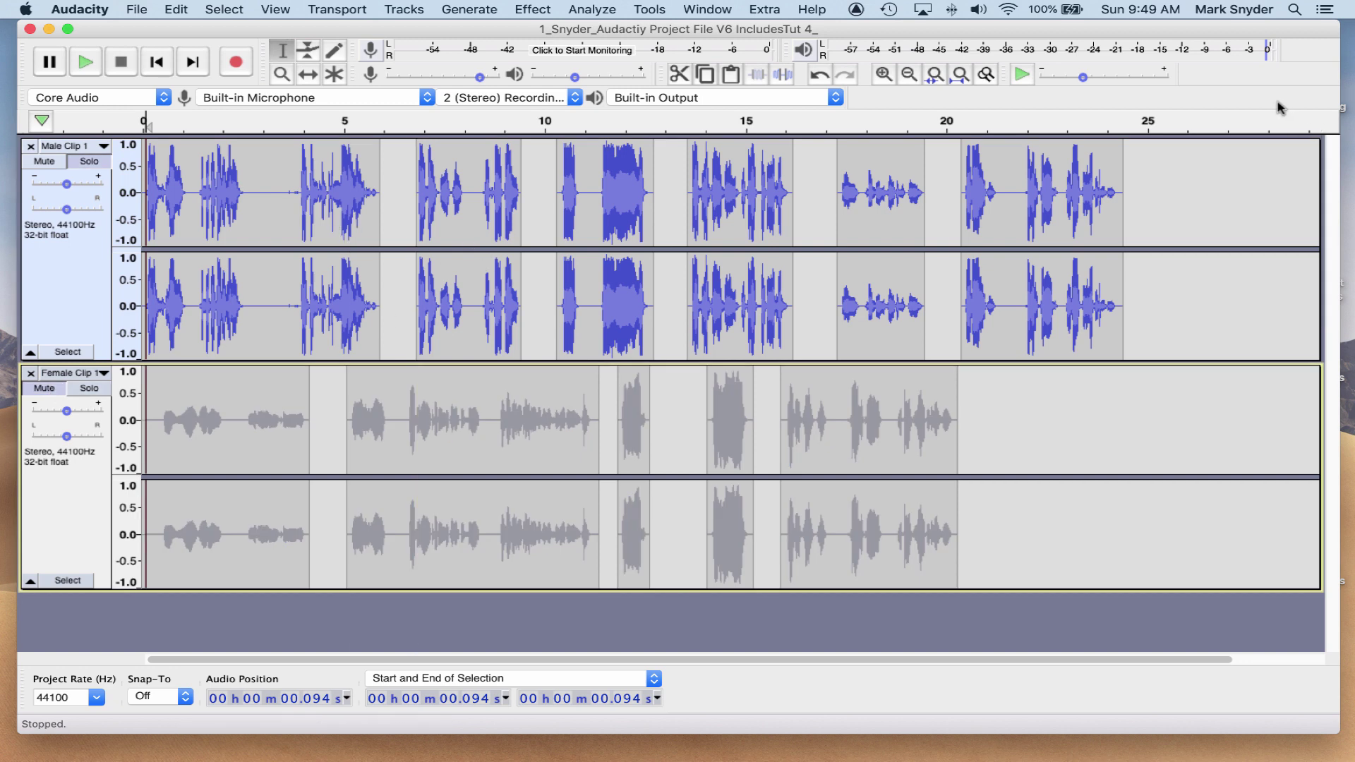
pyautogui.press('space')
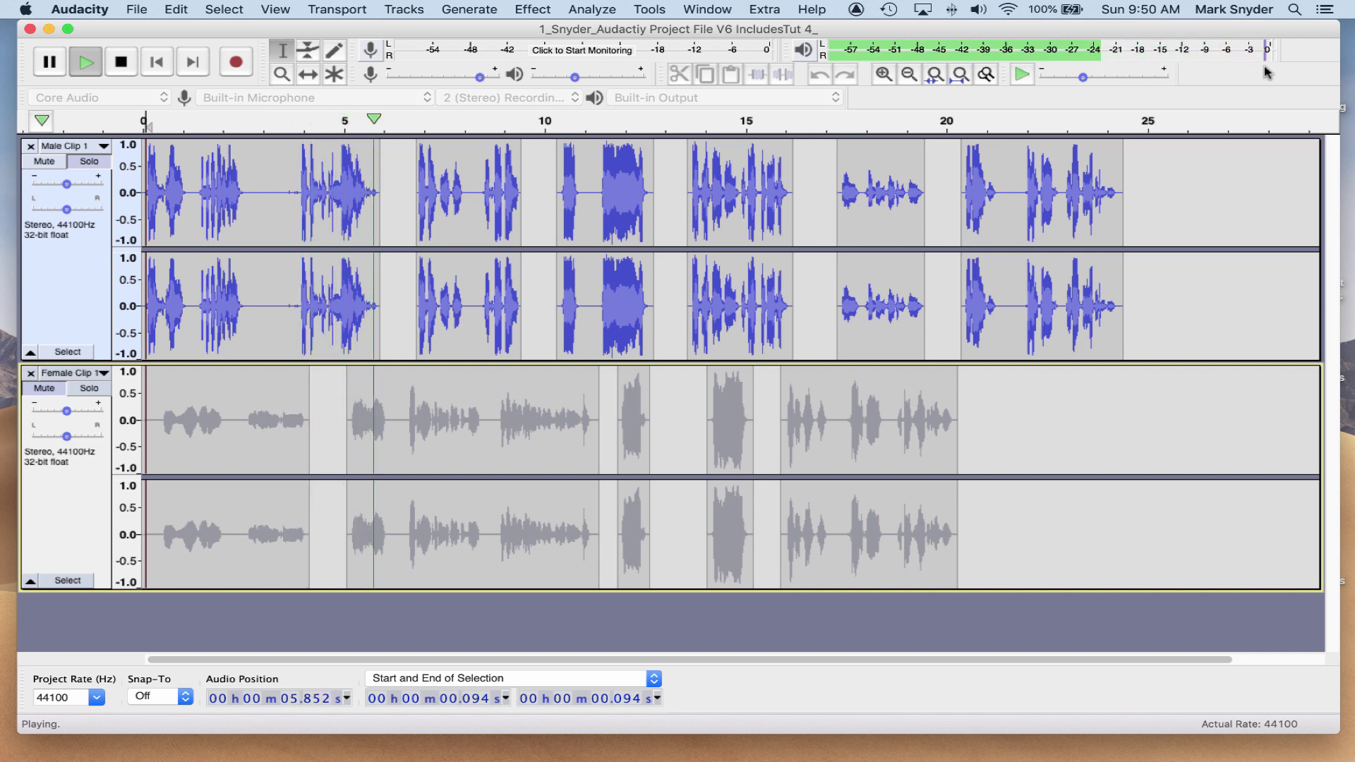
pyautogui.press('space')
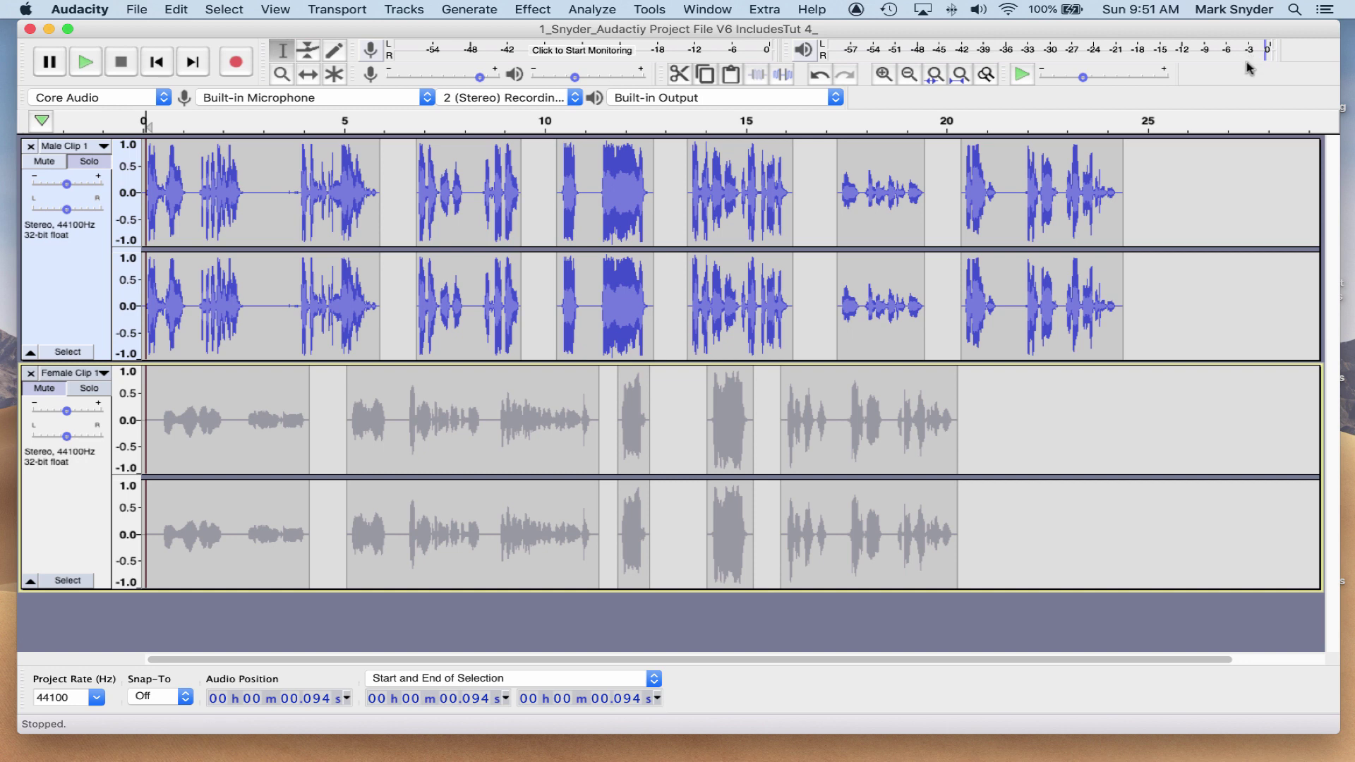
# Step: Replay the soloed male track from about 0.2 s and examine its peaks on the playback level meter
pyautogui.click(153, 185)
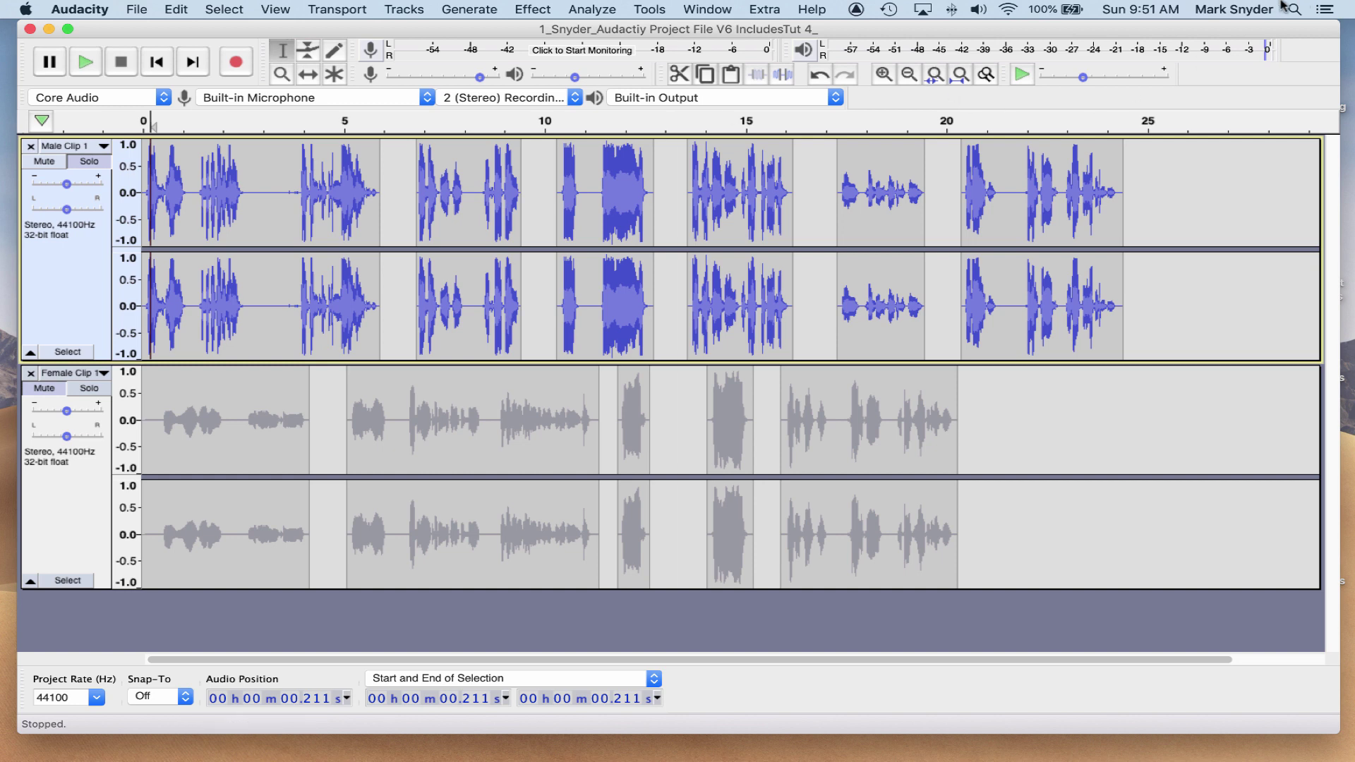
pyautogui.press('space')
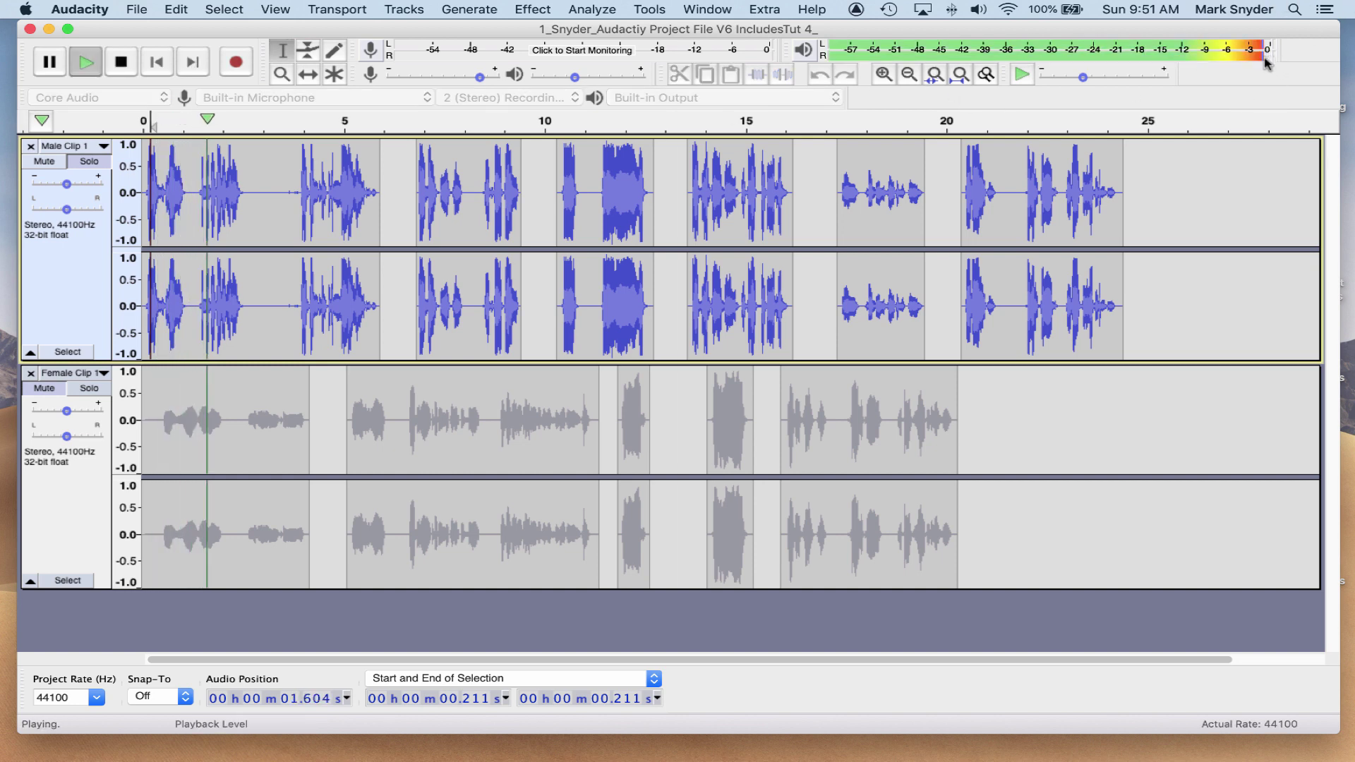
pyautogui.press('space')
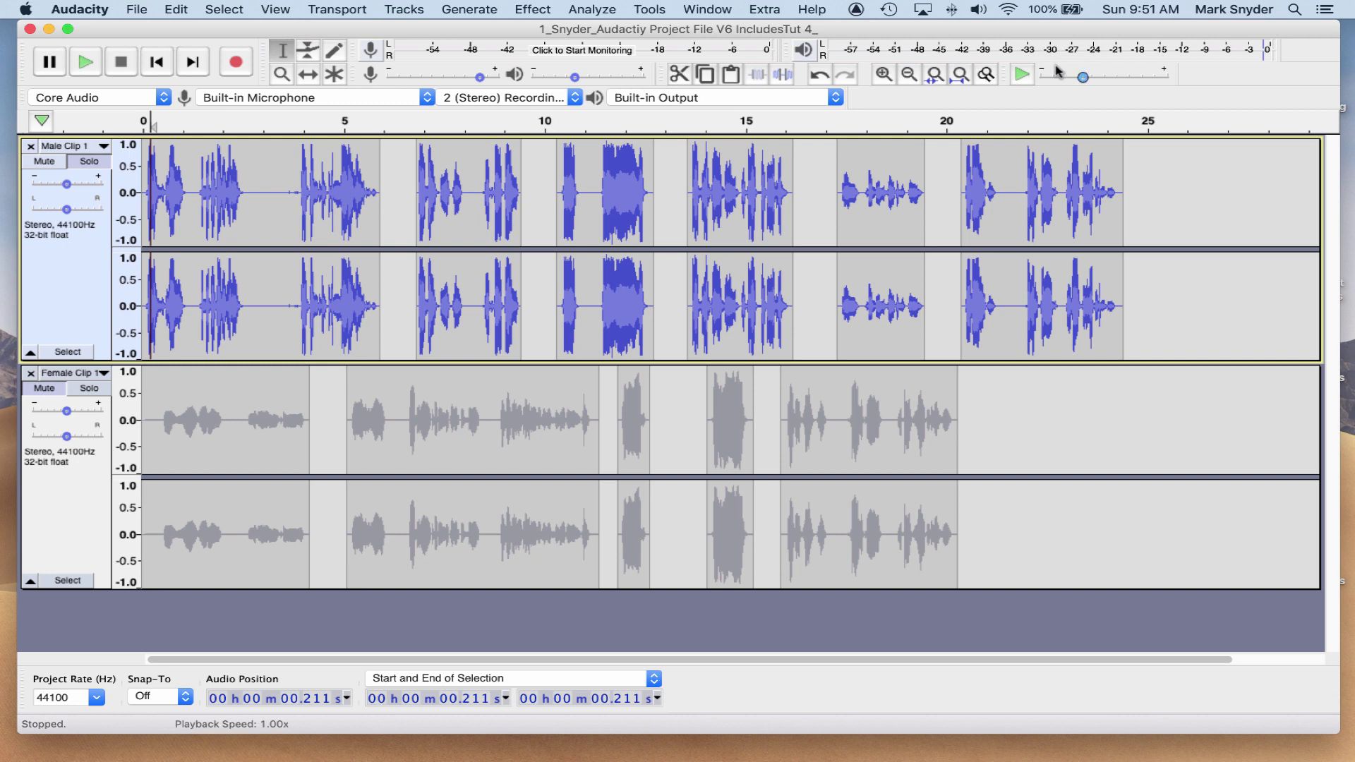
pyautogui.press('space')
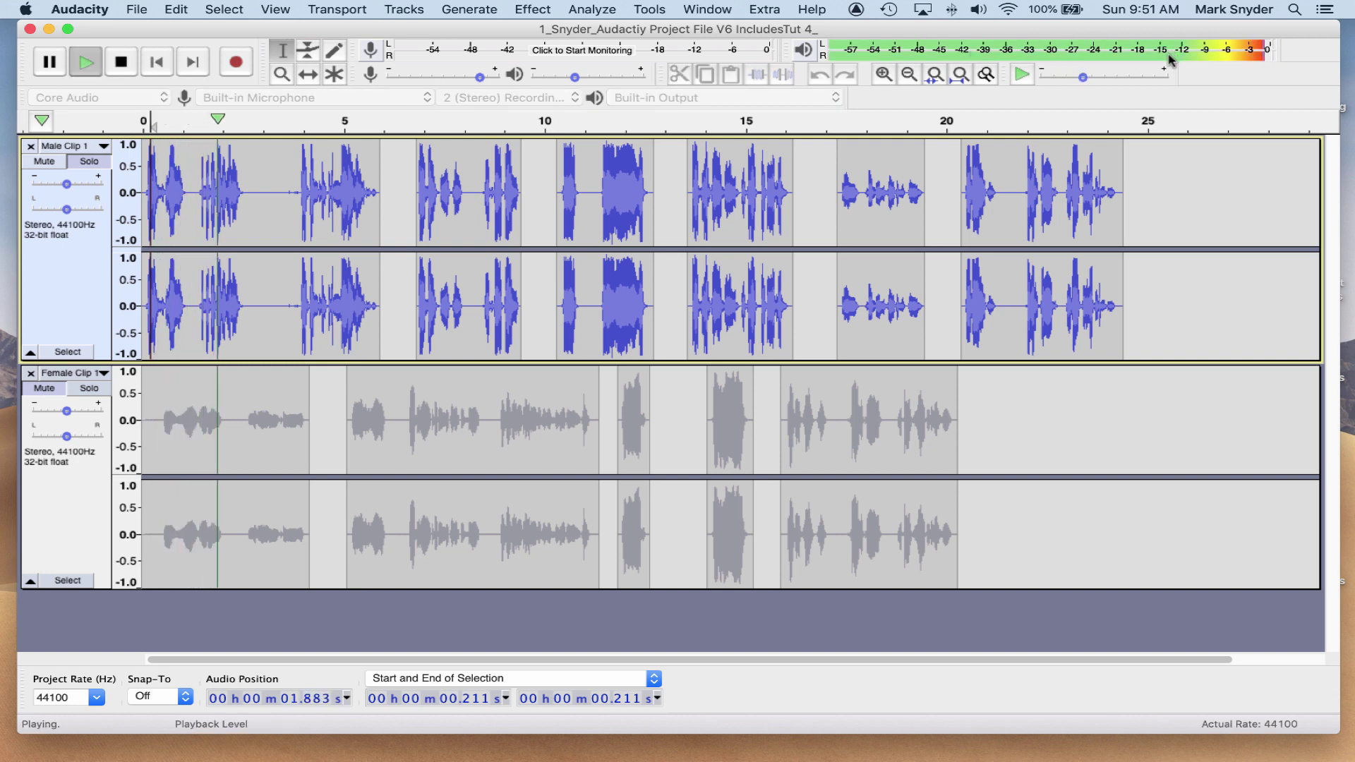
pyautogui.press('space')
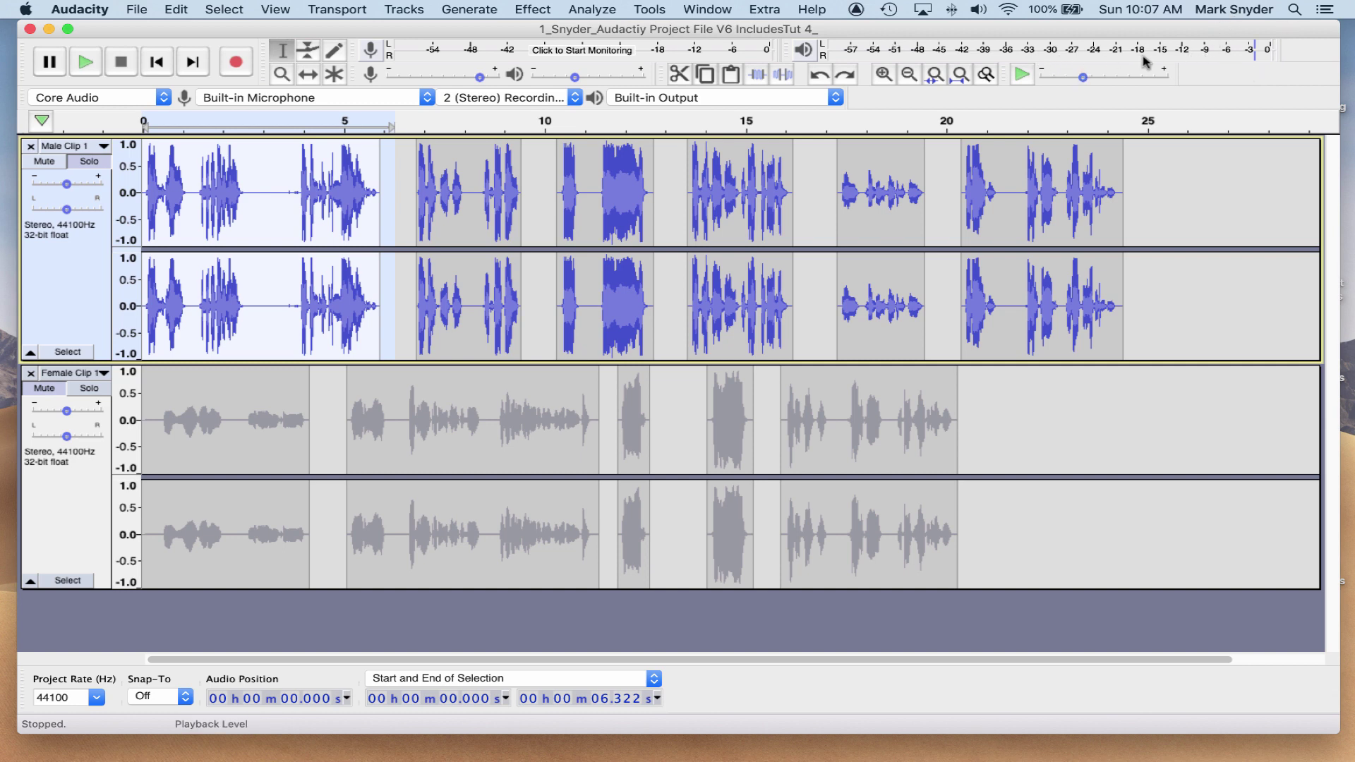
# Step: Play the selected first clip of the male track and check its peak level on the playback meter
pyautogui.press('space')
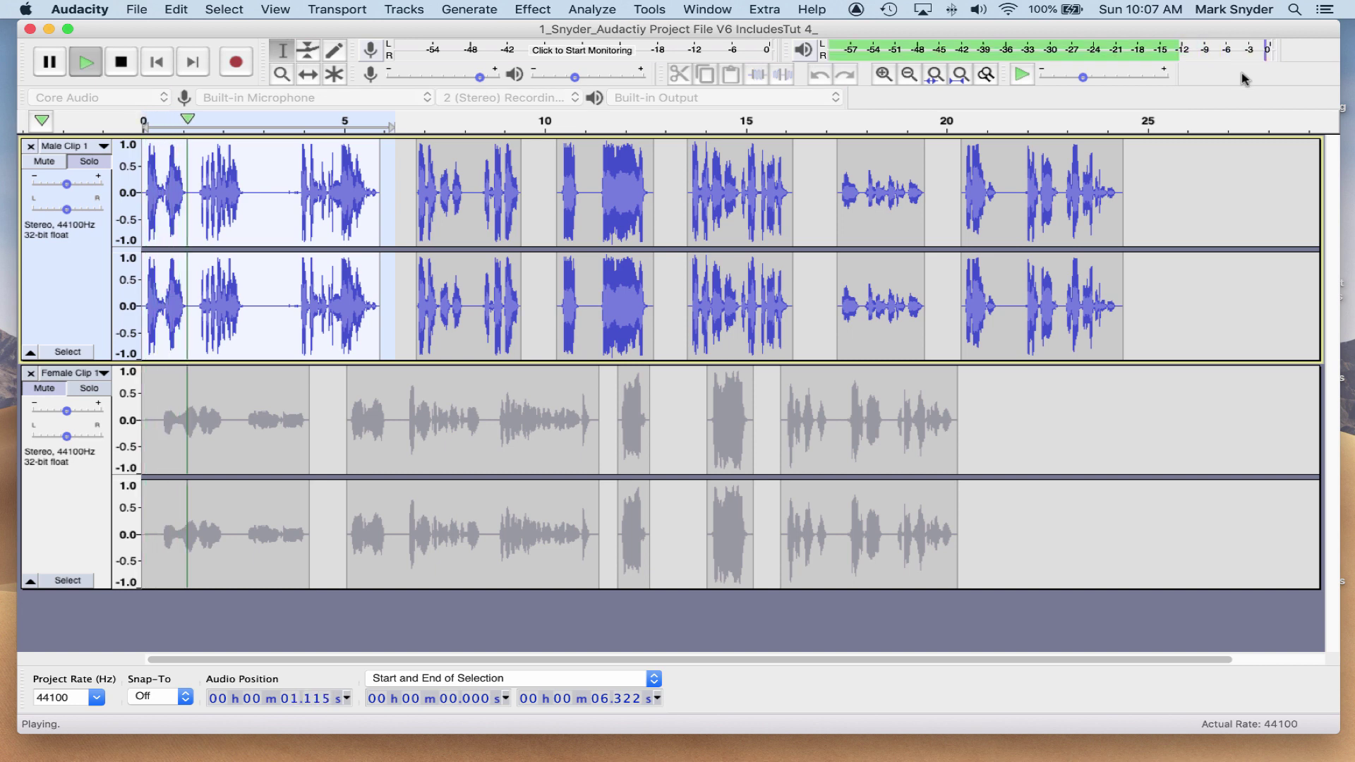
pyautogui.press('space')
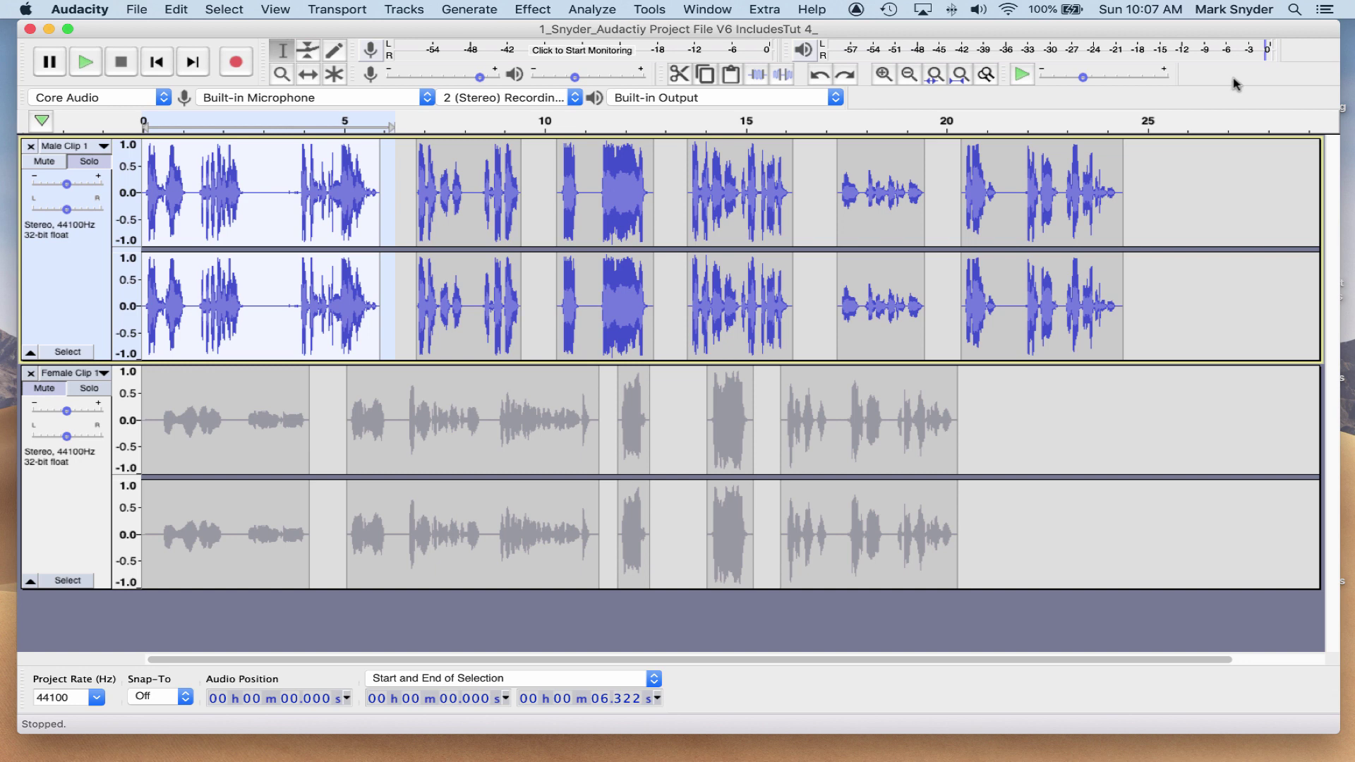
pyautogui.press('space')
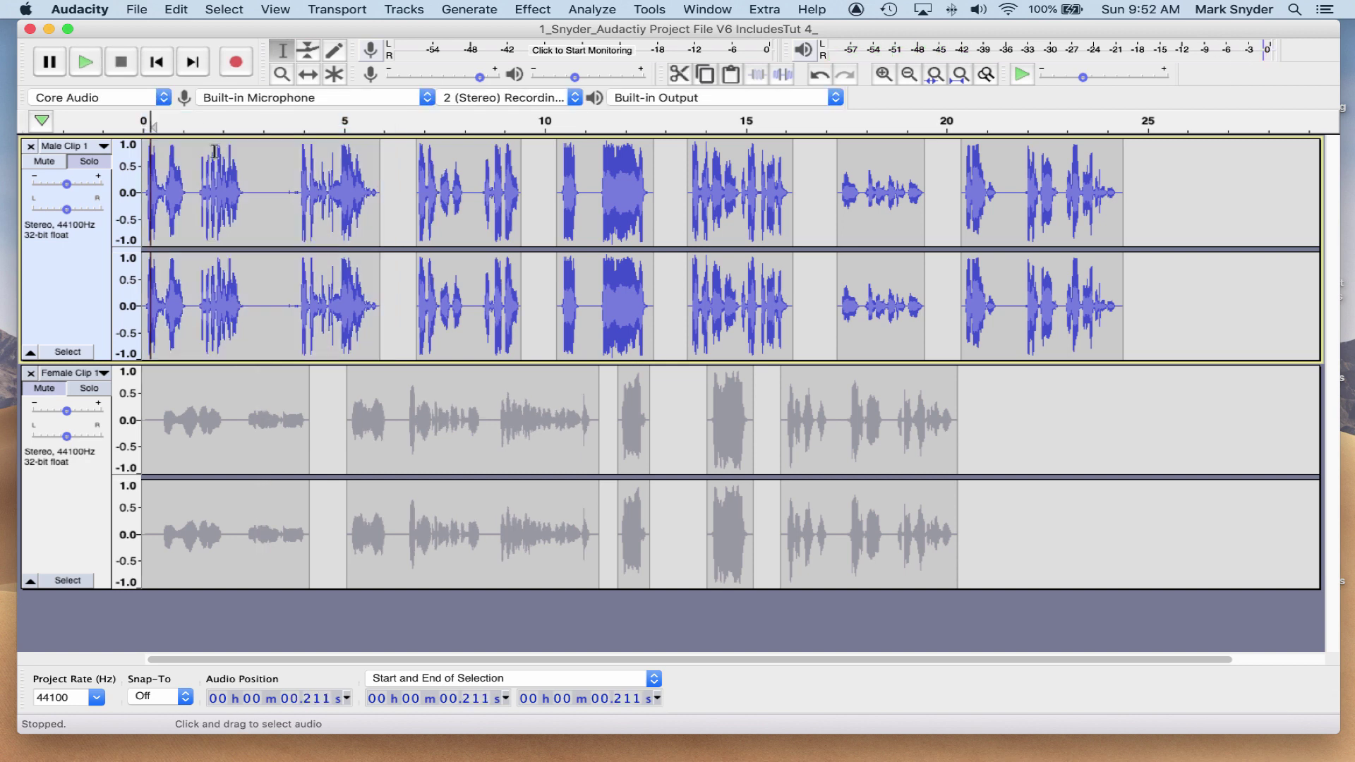
# Step: Select the whole first clip of the male track, from 0 to about 6.322 s
pyautogui.moveTo(397, 218); pyautogui.dragTo(131, 216)
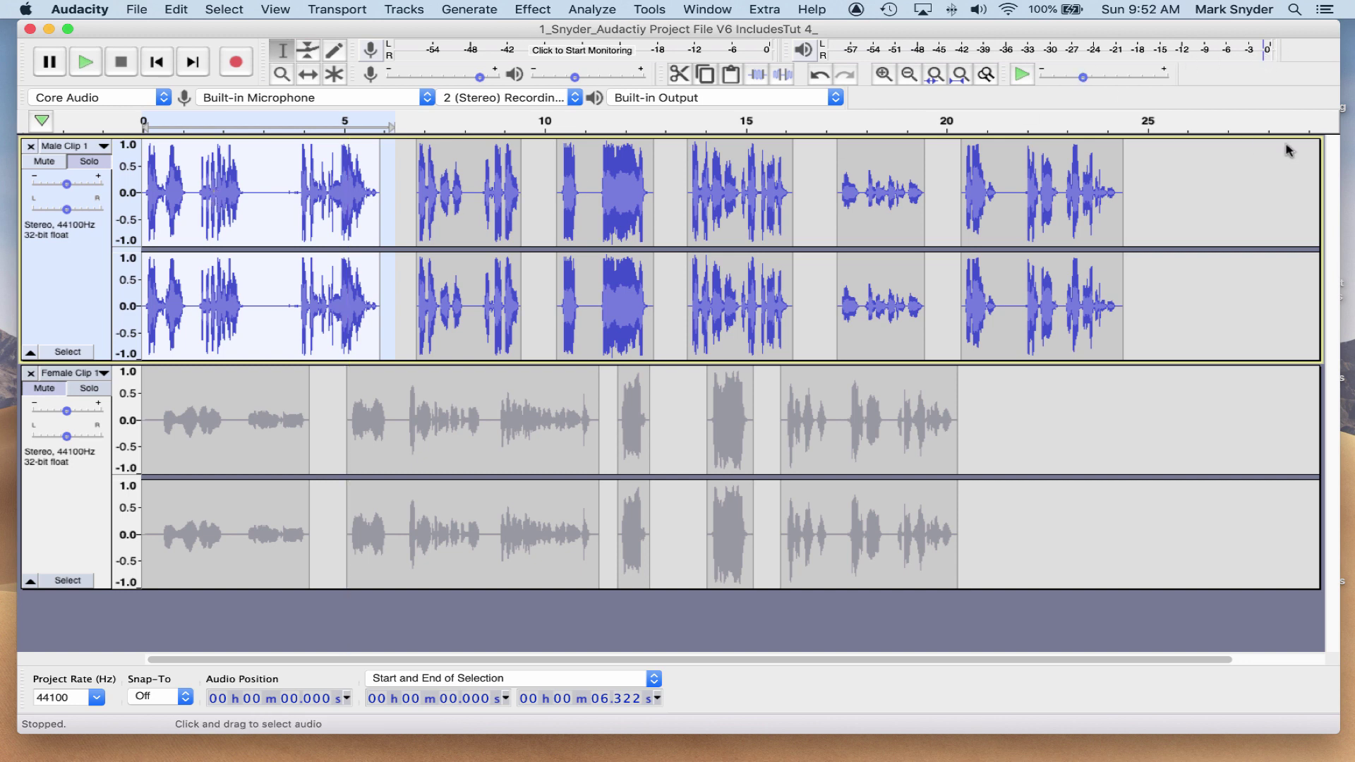
# Step: Try the Amplify effect on the selected first male clip with a new peak amplitude of -3 dB
pyautogui.click(522, 9)
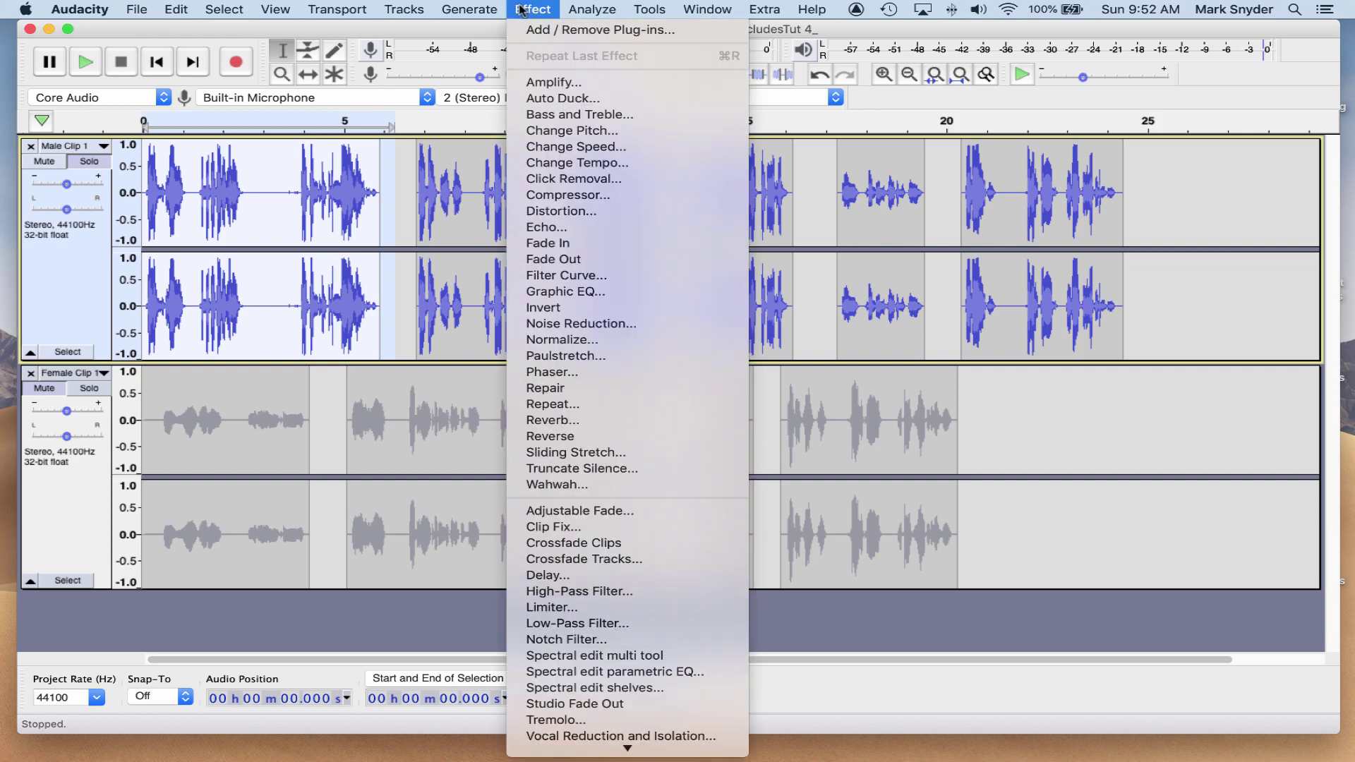
pyautogui.click(553, 83)
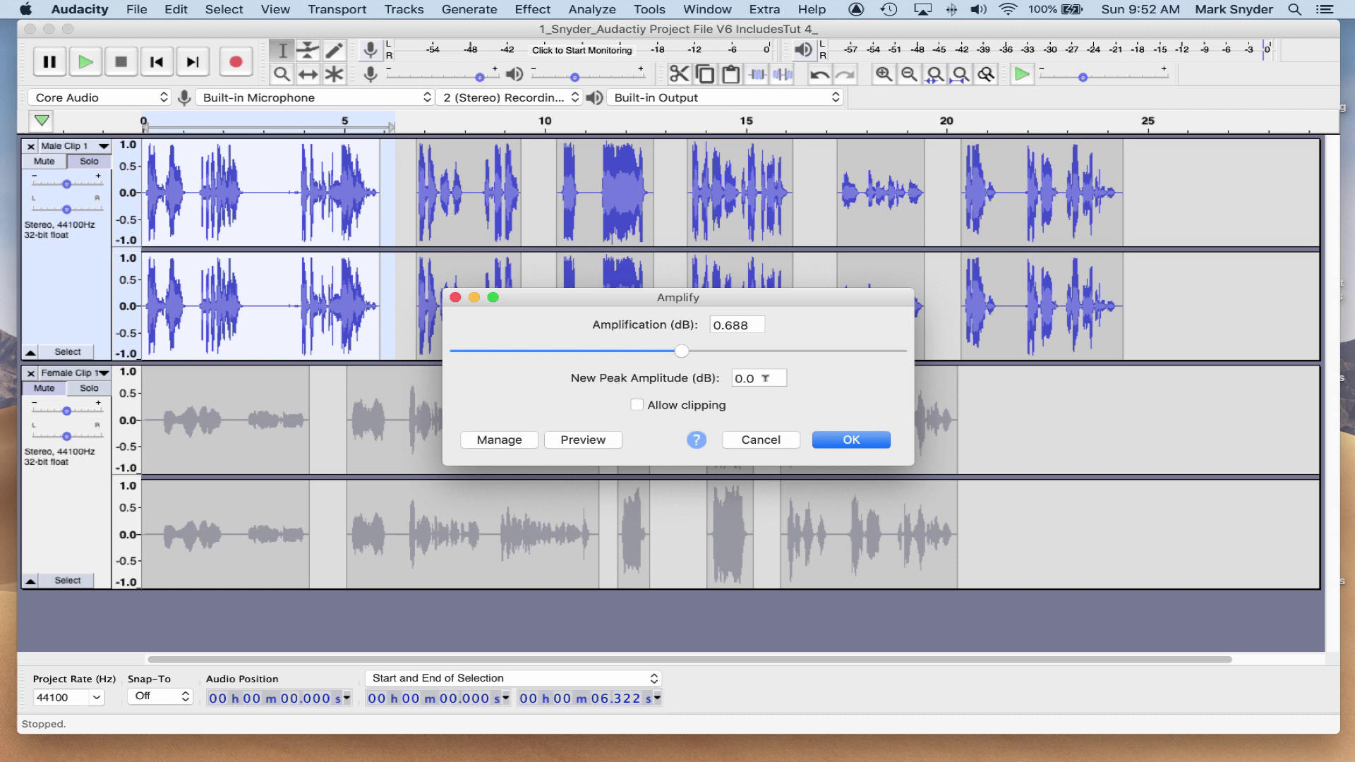
pyautogui.moveTo(765, 379); pyautogui.dragTo(734, 372)
pyautogui.write('-3')
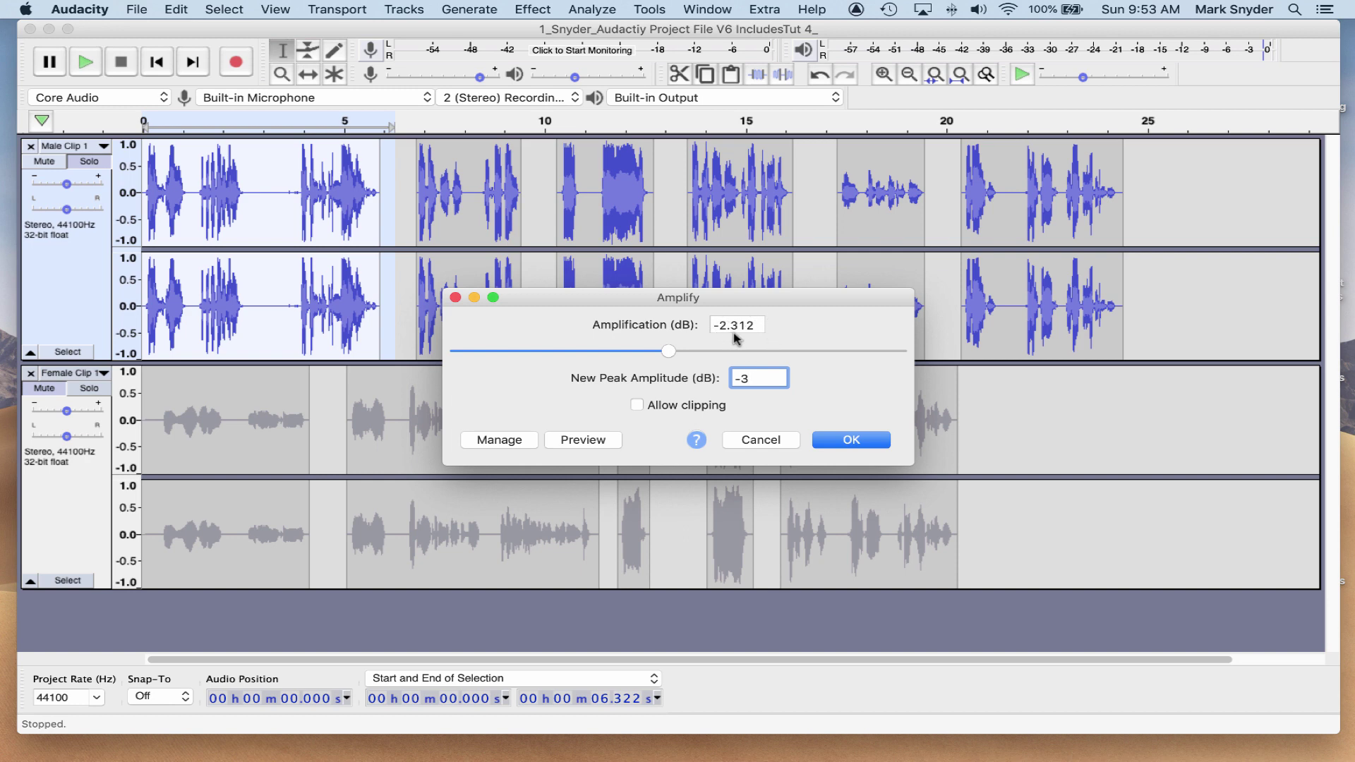
pyautogui.doubleClick(737, 371)
pyautogui.write('0')
pyautogui.moveTo(759, 369); pyautogui.dragTo(730, 368)
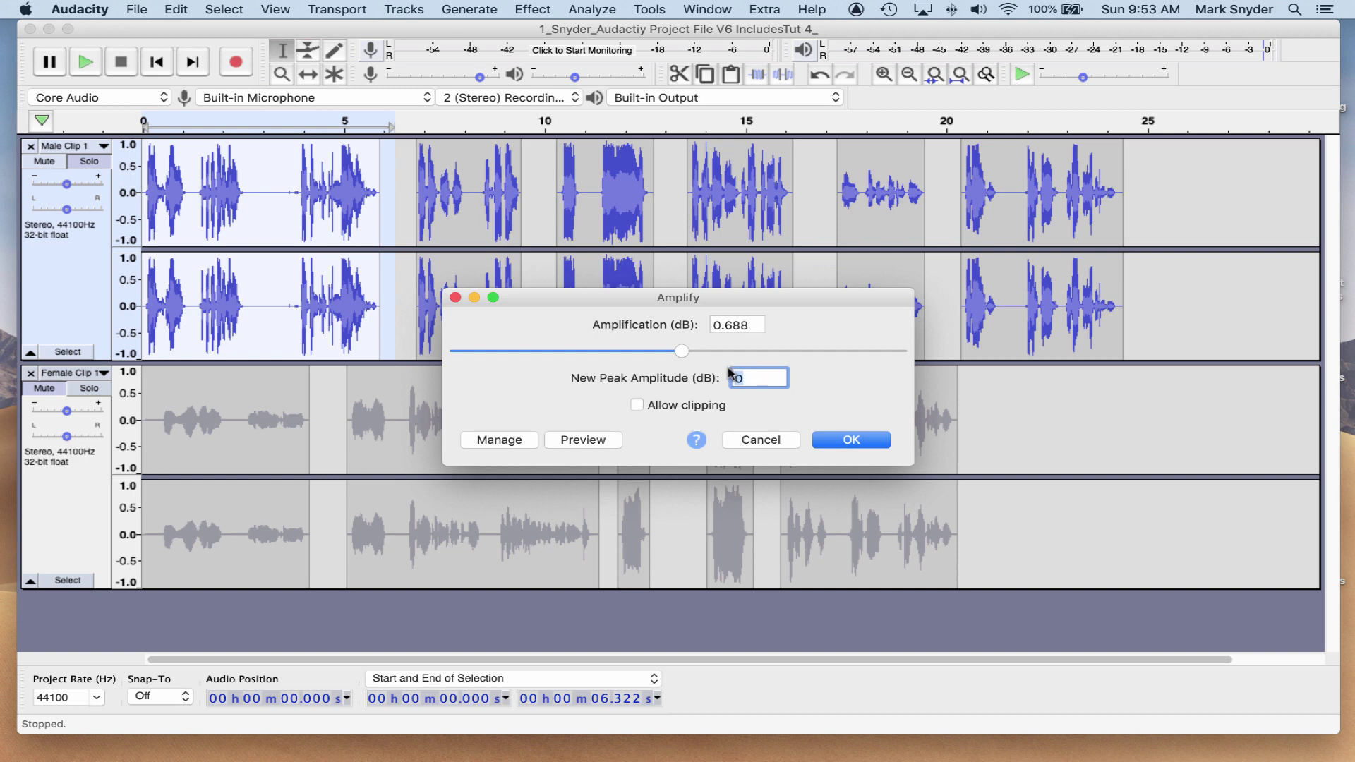
pyautogui.write('-3')
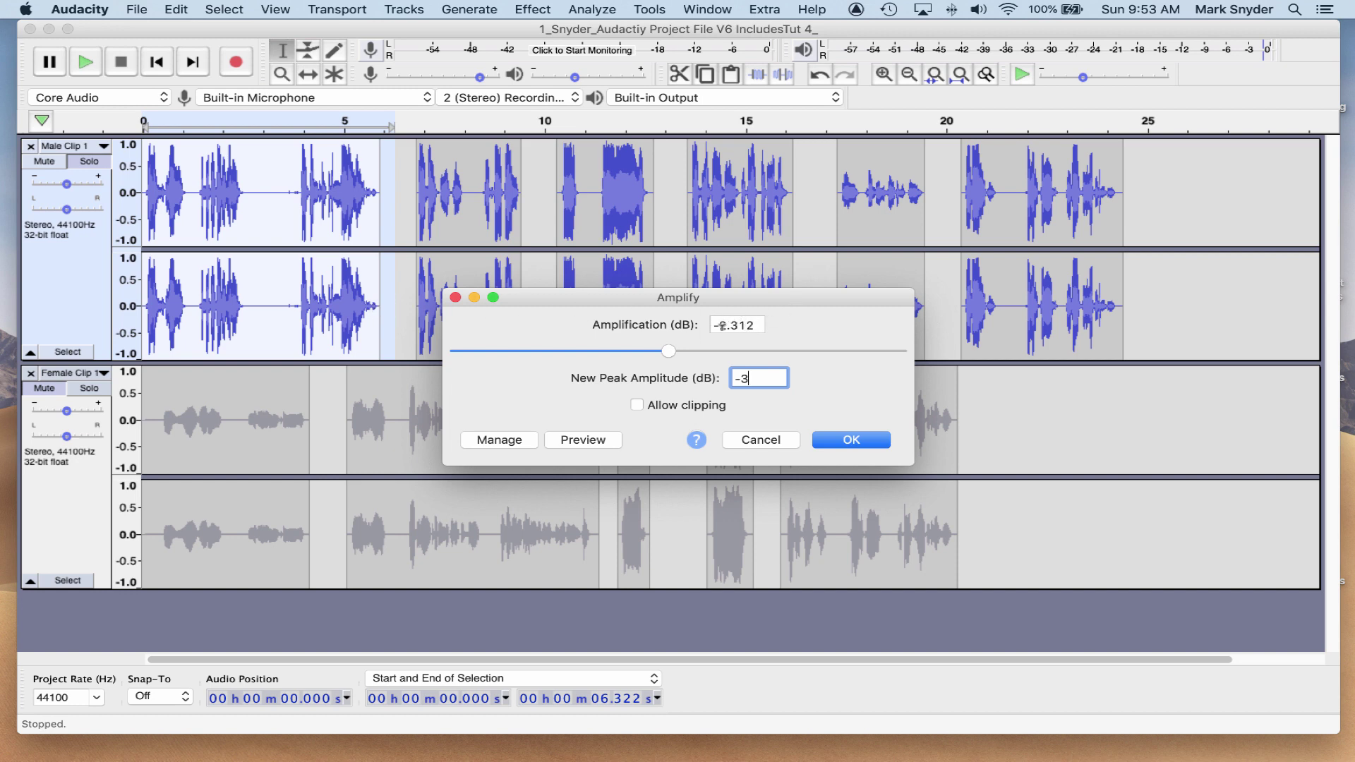
pyautogui.click(852, 440)
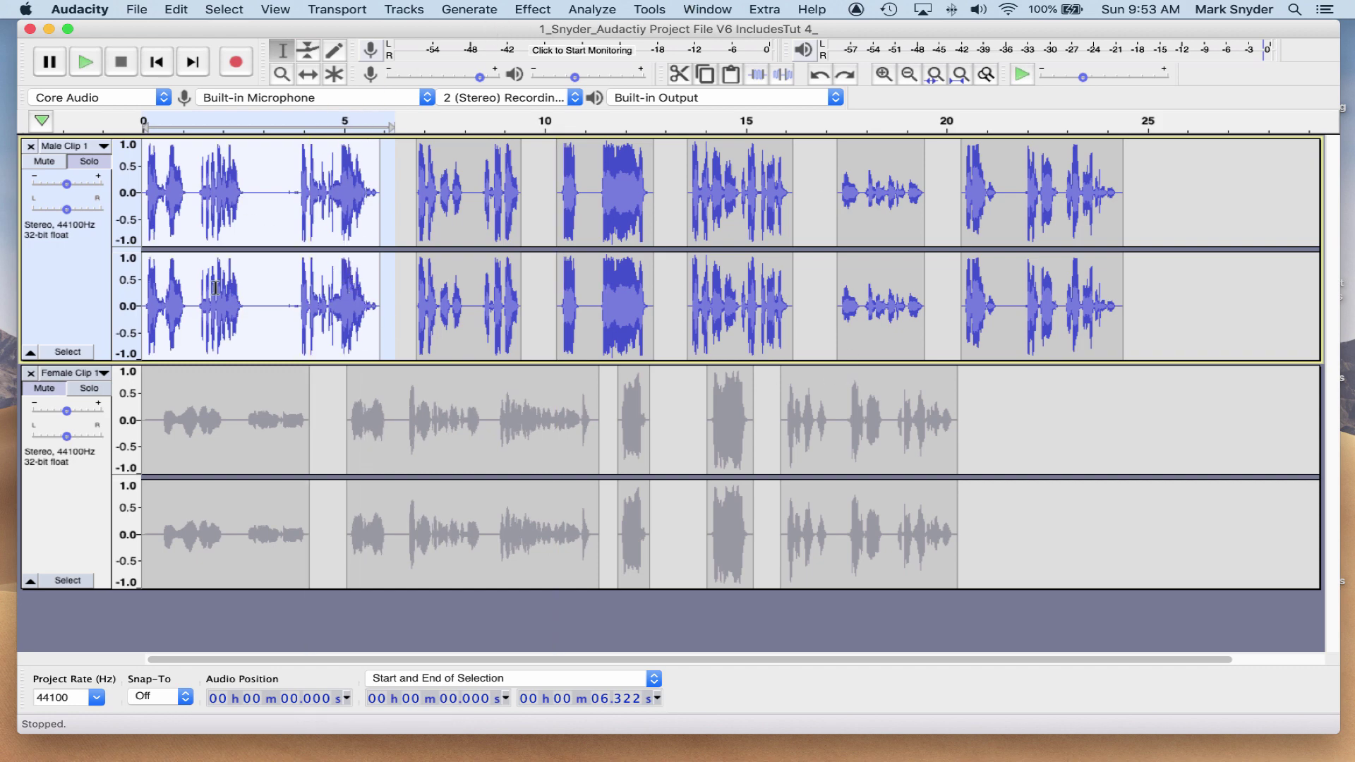
# Step: Amplify the selected first male clip to a new peak amplitude of -3 dB and increase the male track's height
pyautogui.click(532, 10)
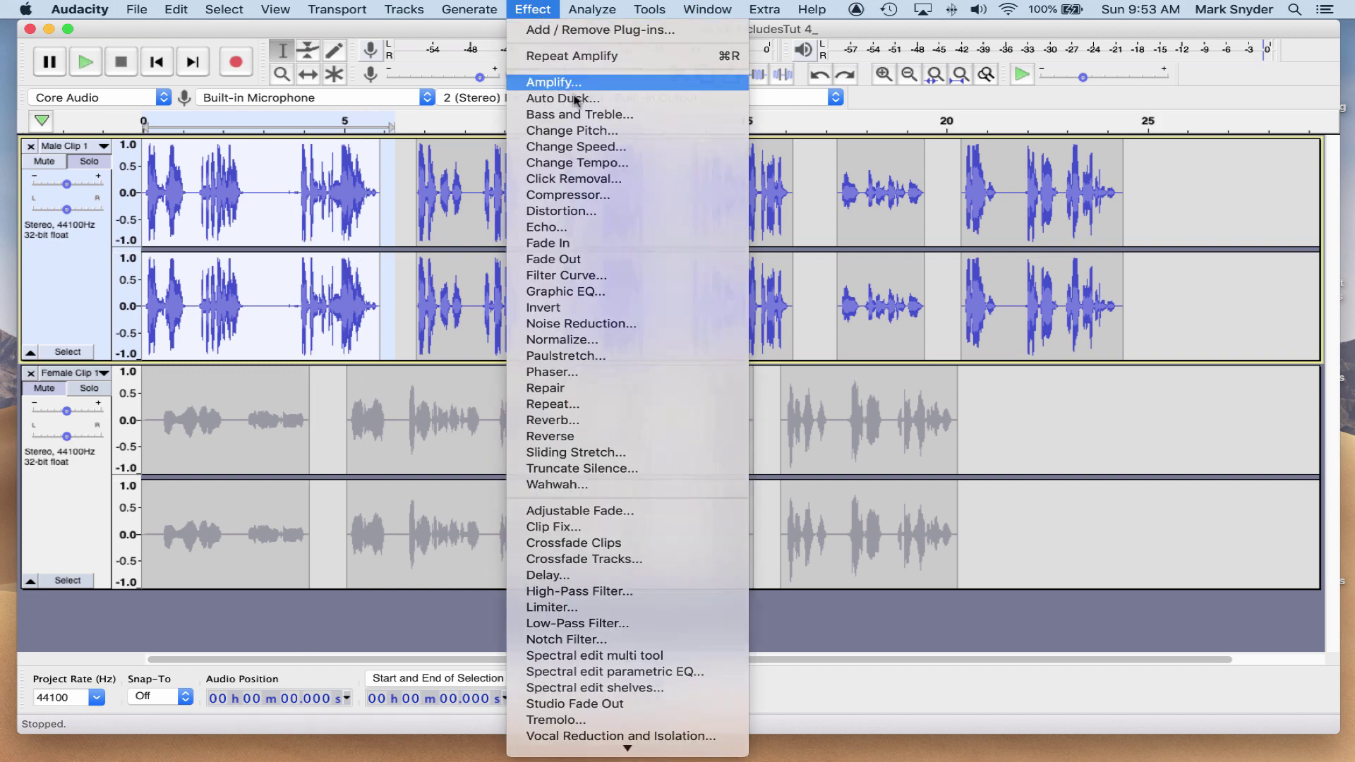
pyautogui.click(558, 82)
pyautogui.moveTo(754, 381); pyautogui.dragTo(714, 370)
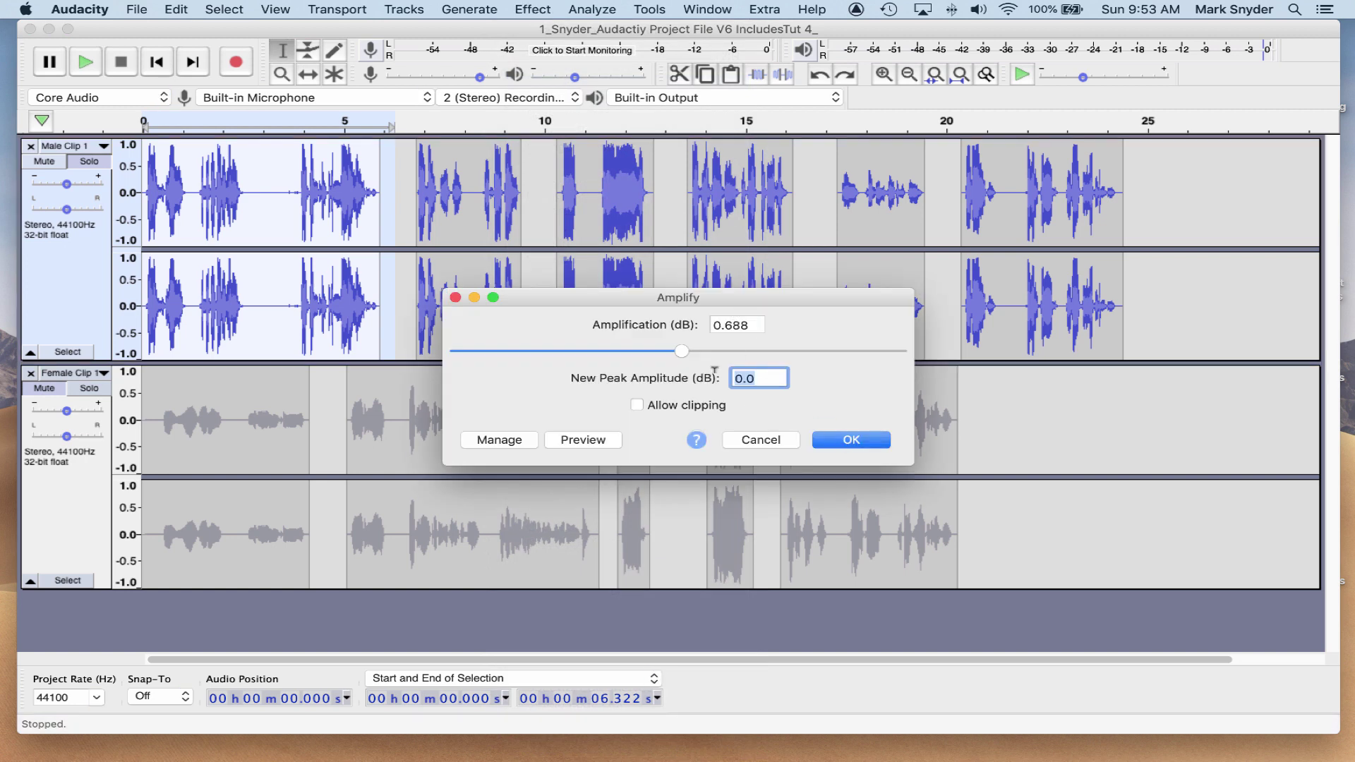
pyautogui.write('-3')
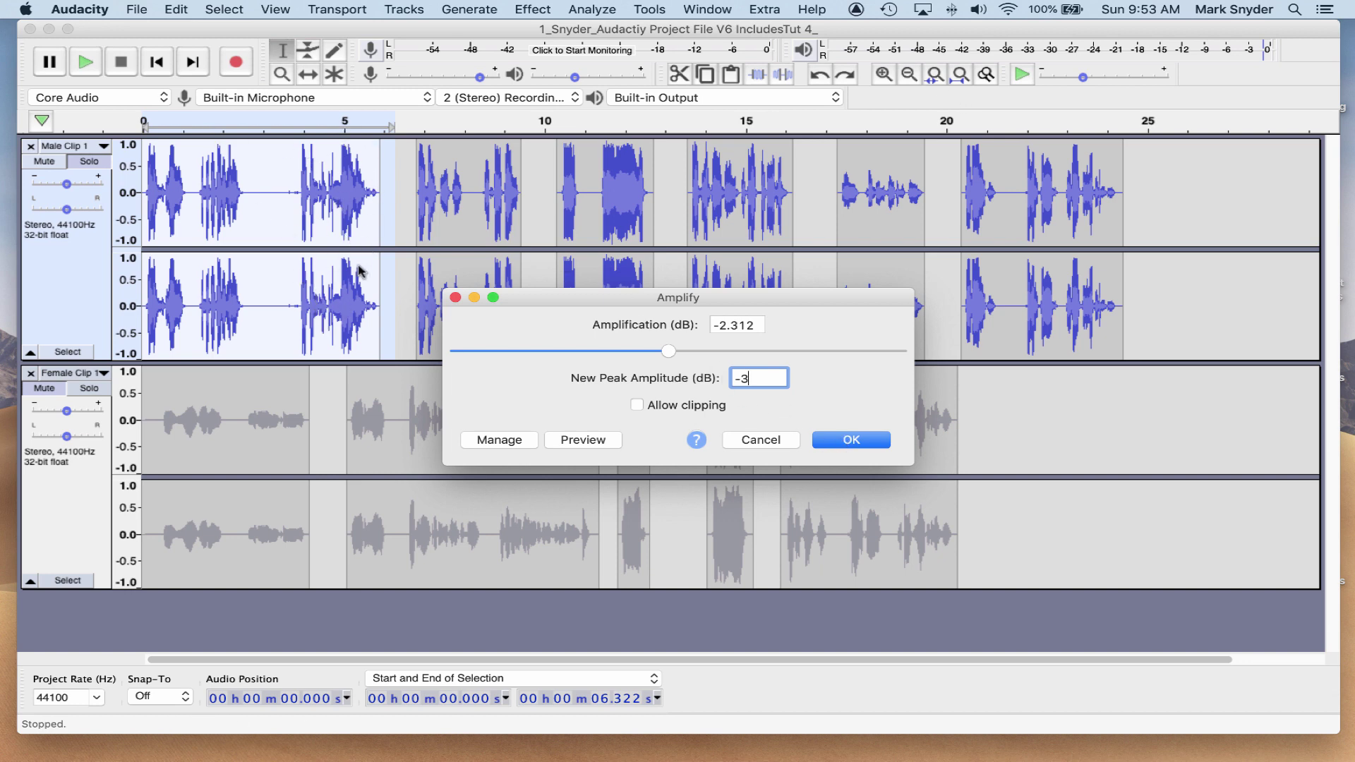
pyautogui.click(853, 444)
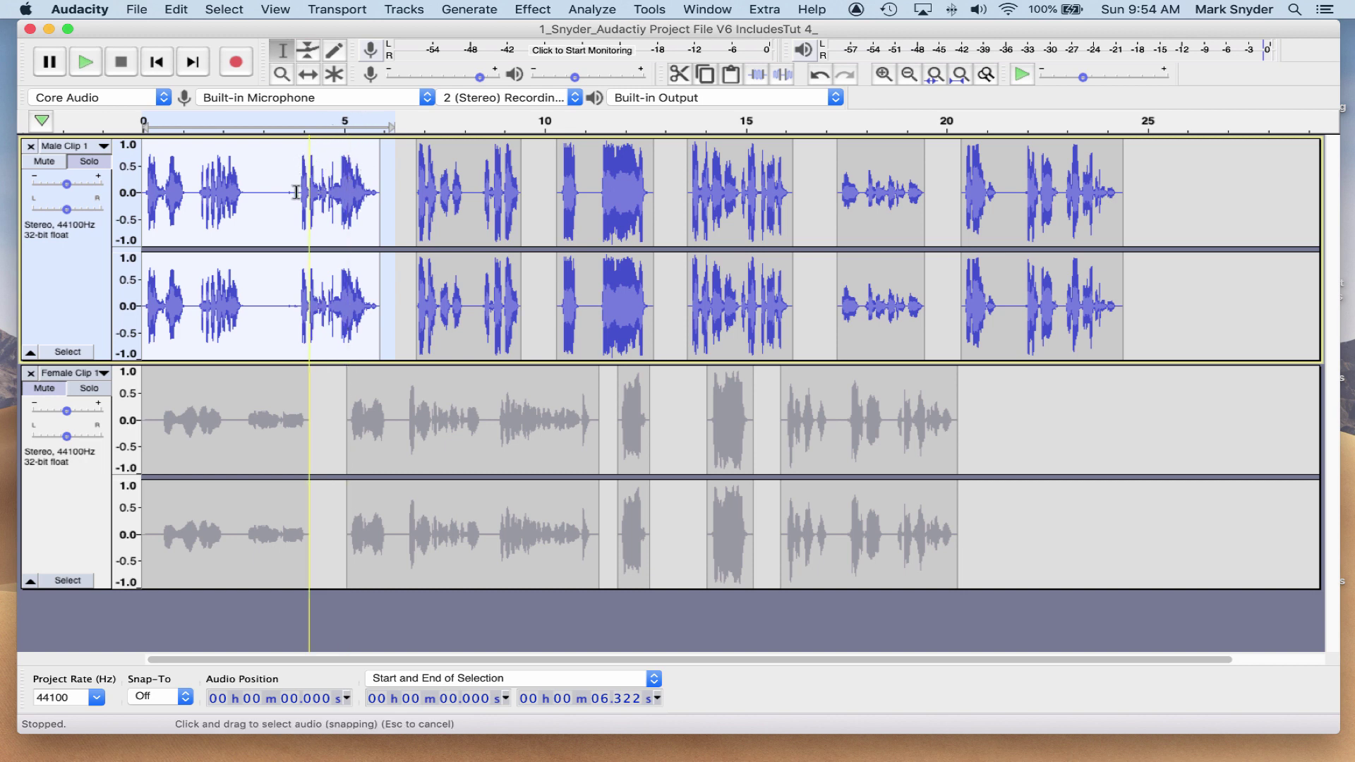
pyautogui.moveTo(260, 363); pyautogui.dragTo(246, 508)
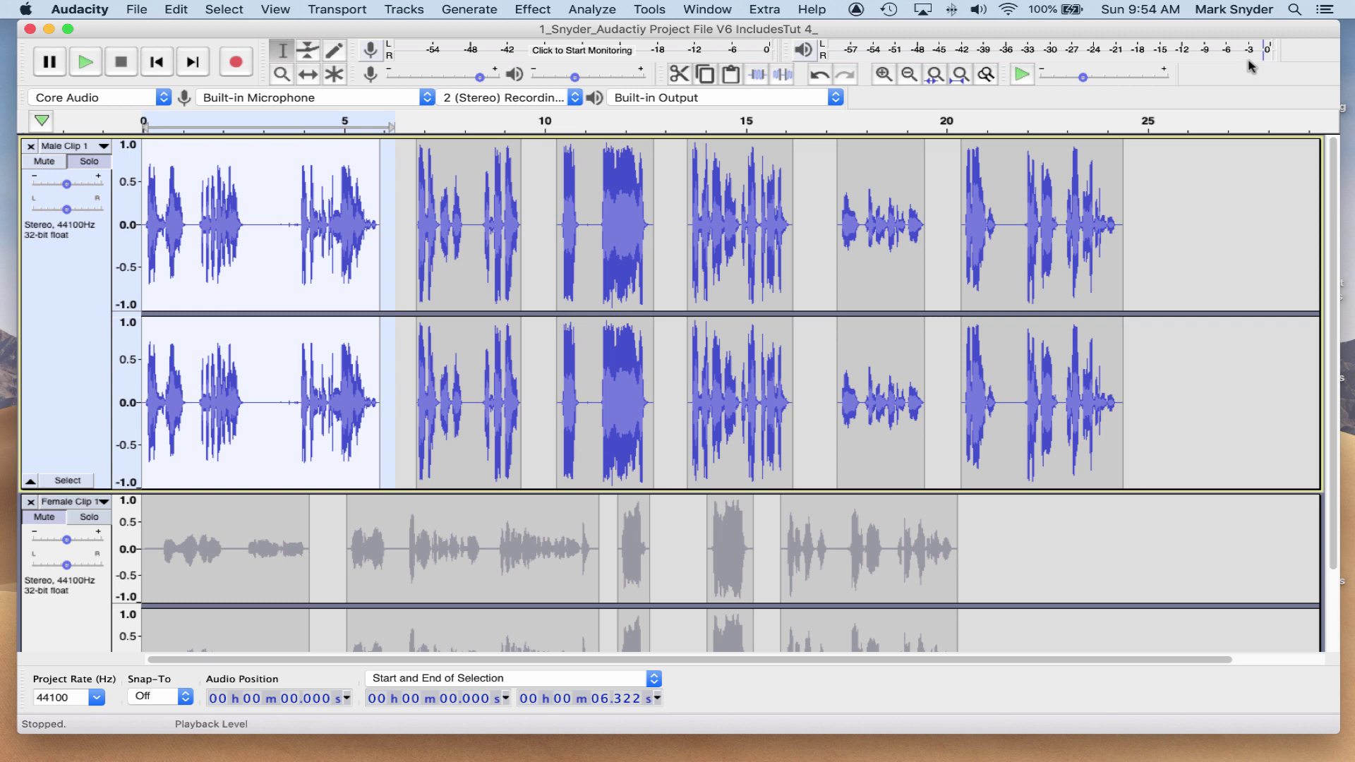
# Step: Play the amplified first clip of the male track and check its peak level on the playback meter
pyautogui.press('space')
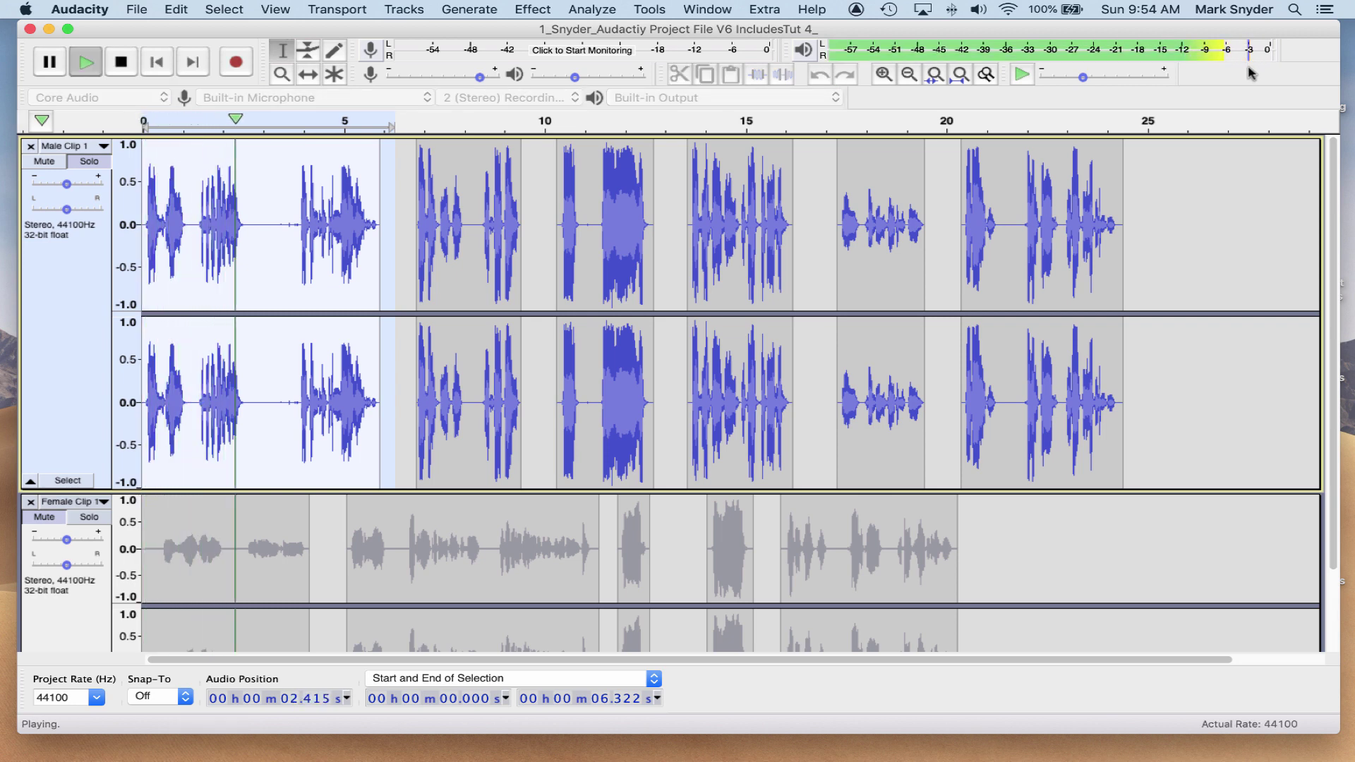
pyautogui.press('space')
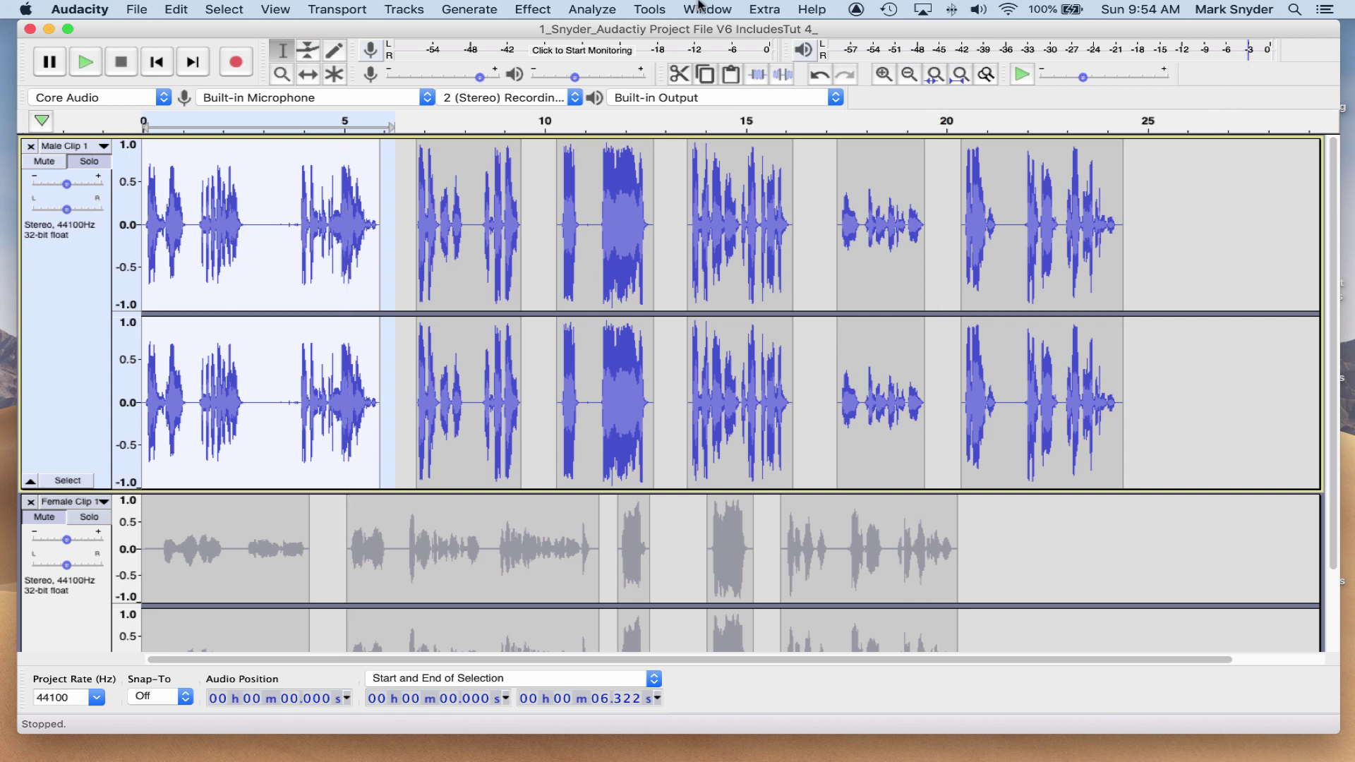
# Step: Try the Amplify effect on the selected first male clip with a new peak amplitude of 5 dB, without allowing clipping
pyautogui.click(525, 10)
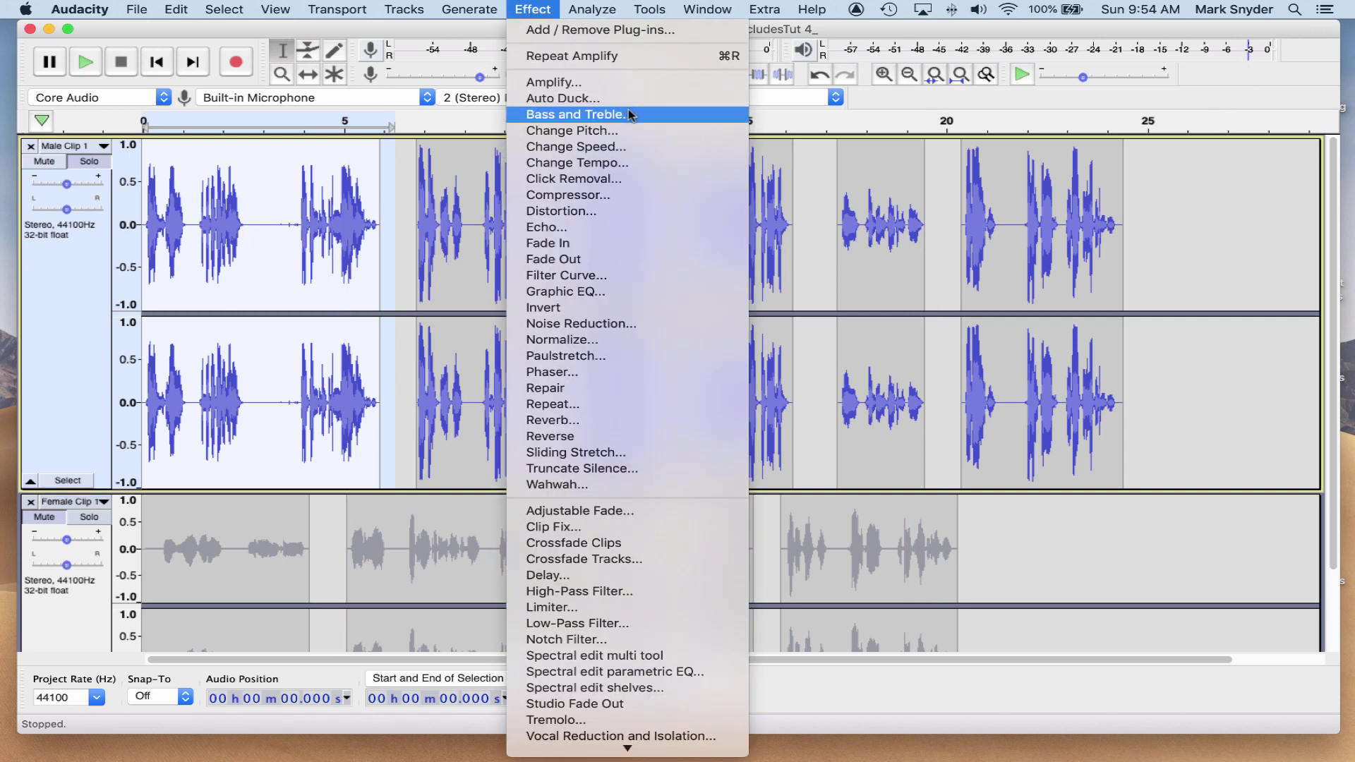
pyautogui.click(571, 83)
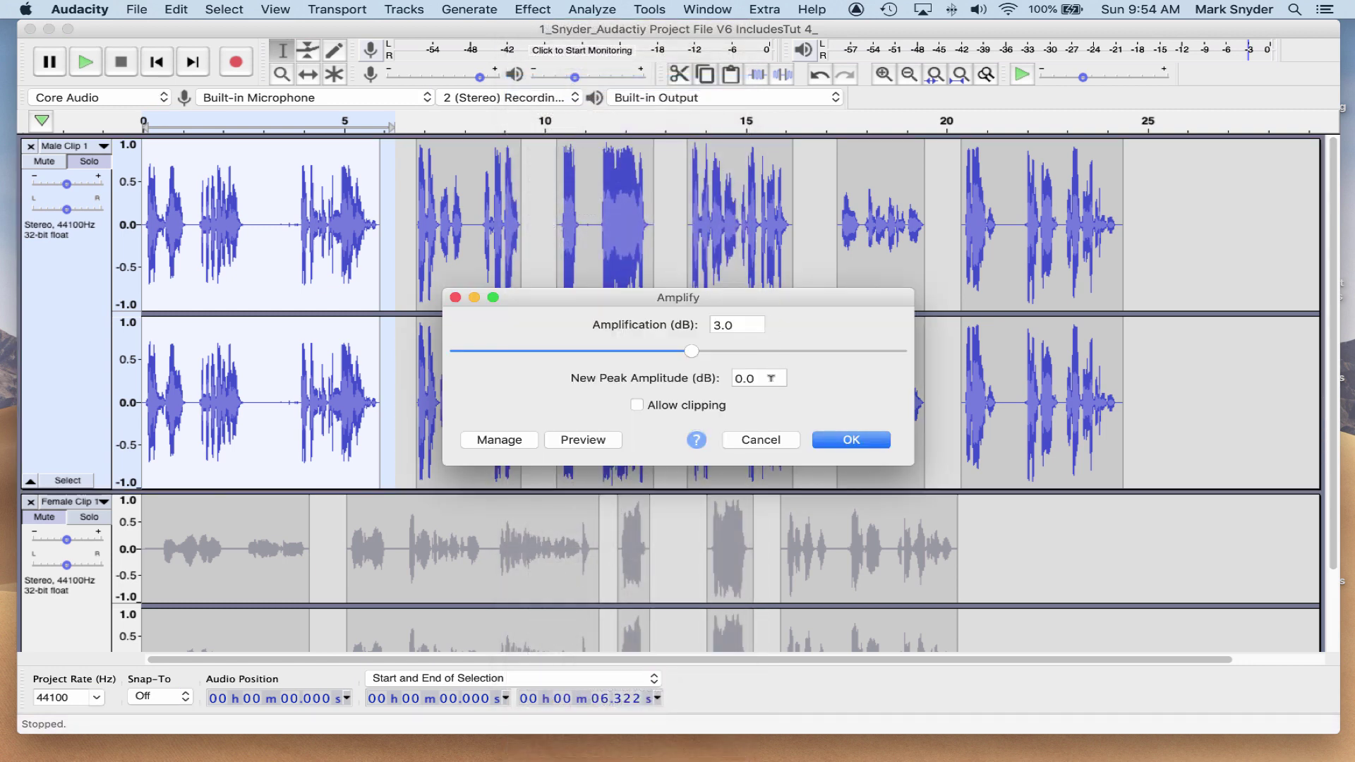
pyautogui.click(771, 379)
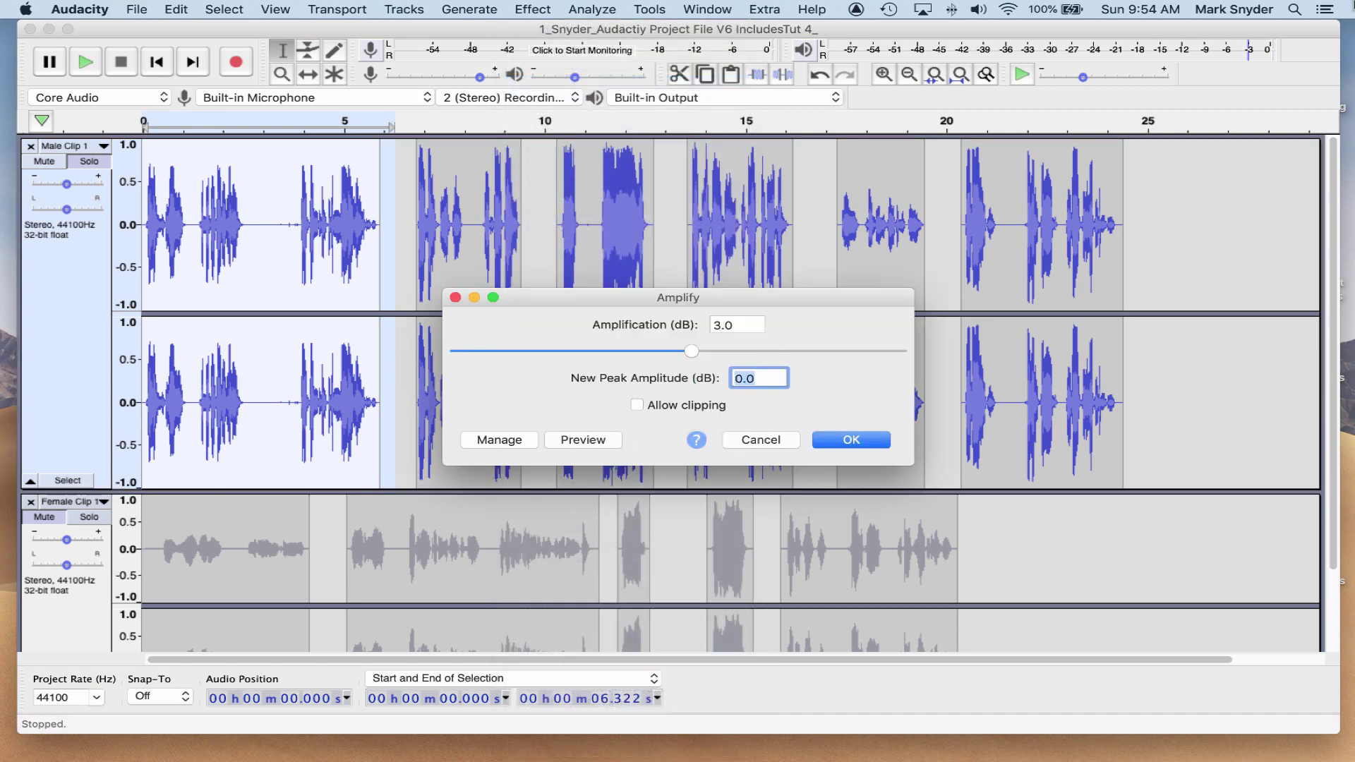
pyautogui.write('5')
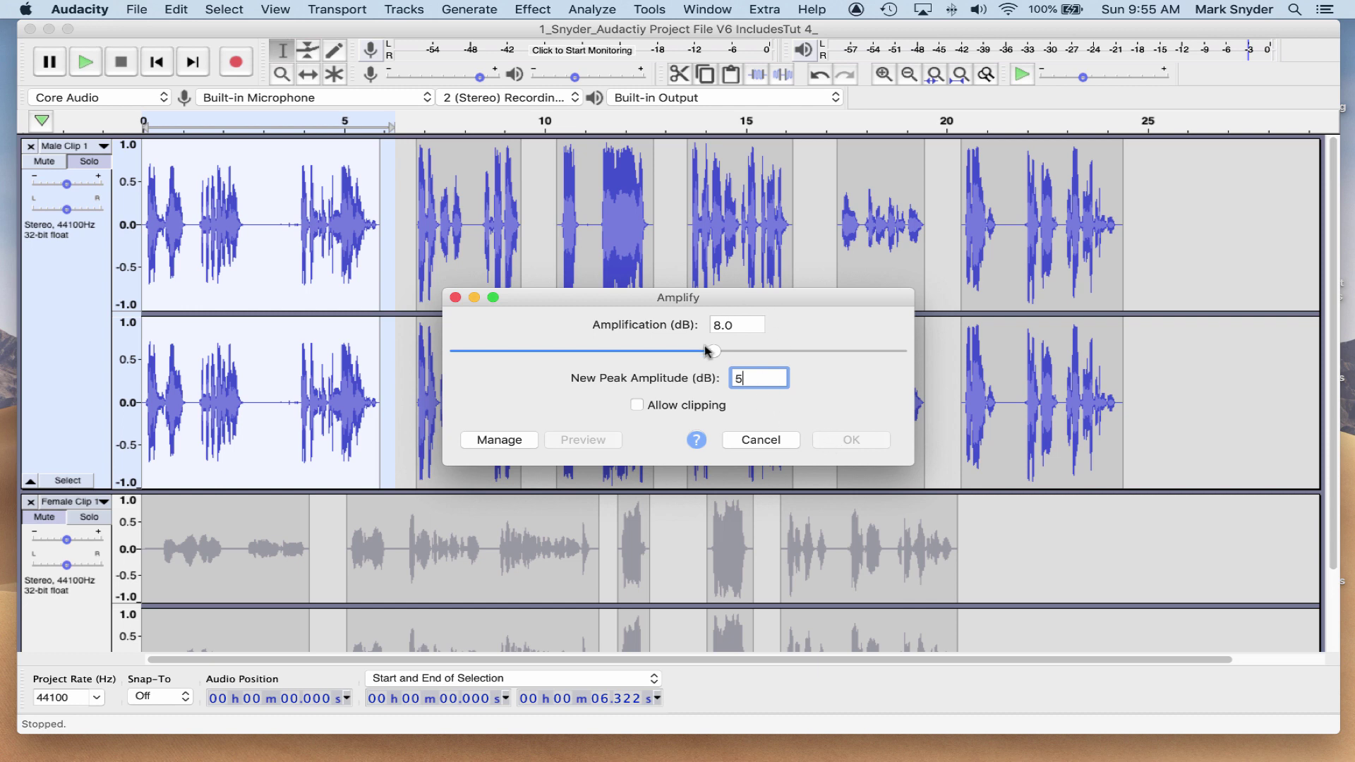
pyautogui.click(751, 441)
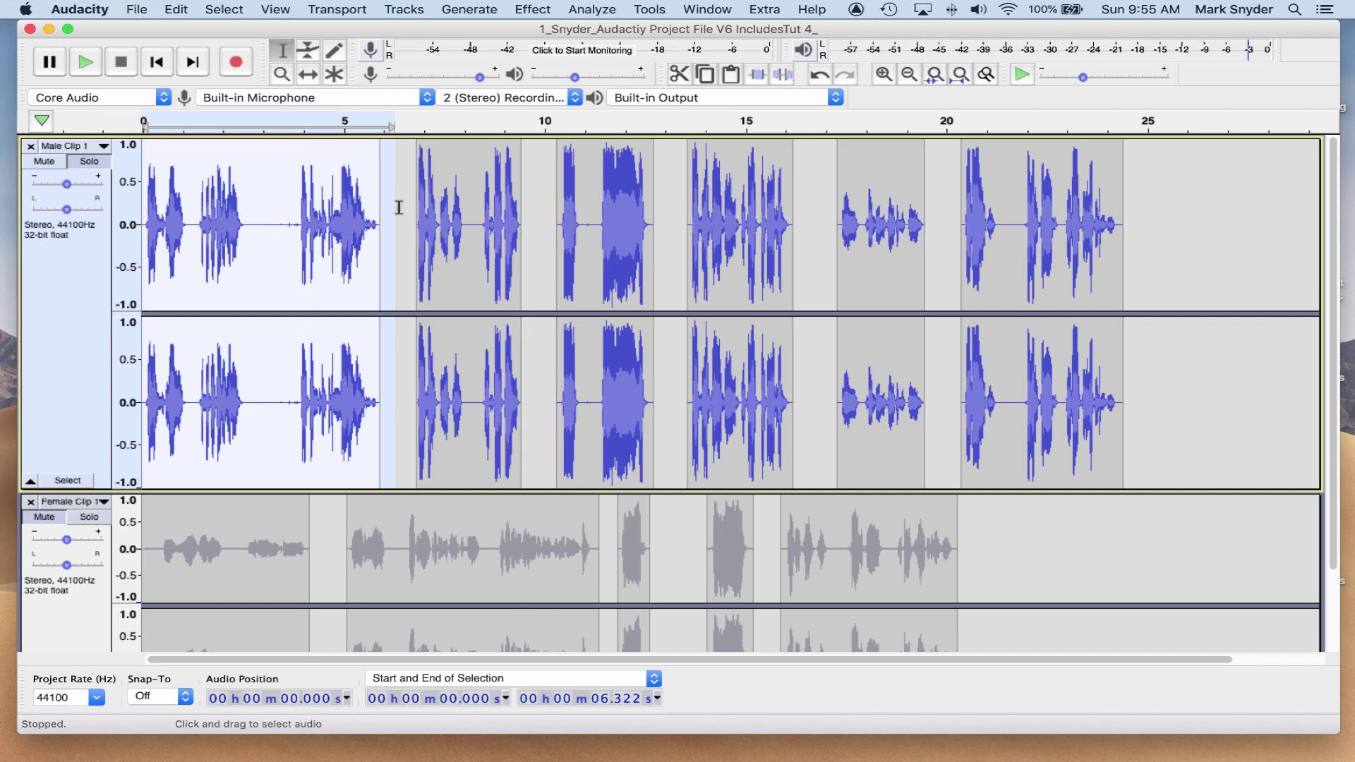
# Step: Select the second clip of the male track, from about 6.181 to 9.974 s, and amplify it to a new peak amplitude of -3 dB
pyautogui.moveTo(393, 202); pyautogui.dragTo(522, 210)
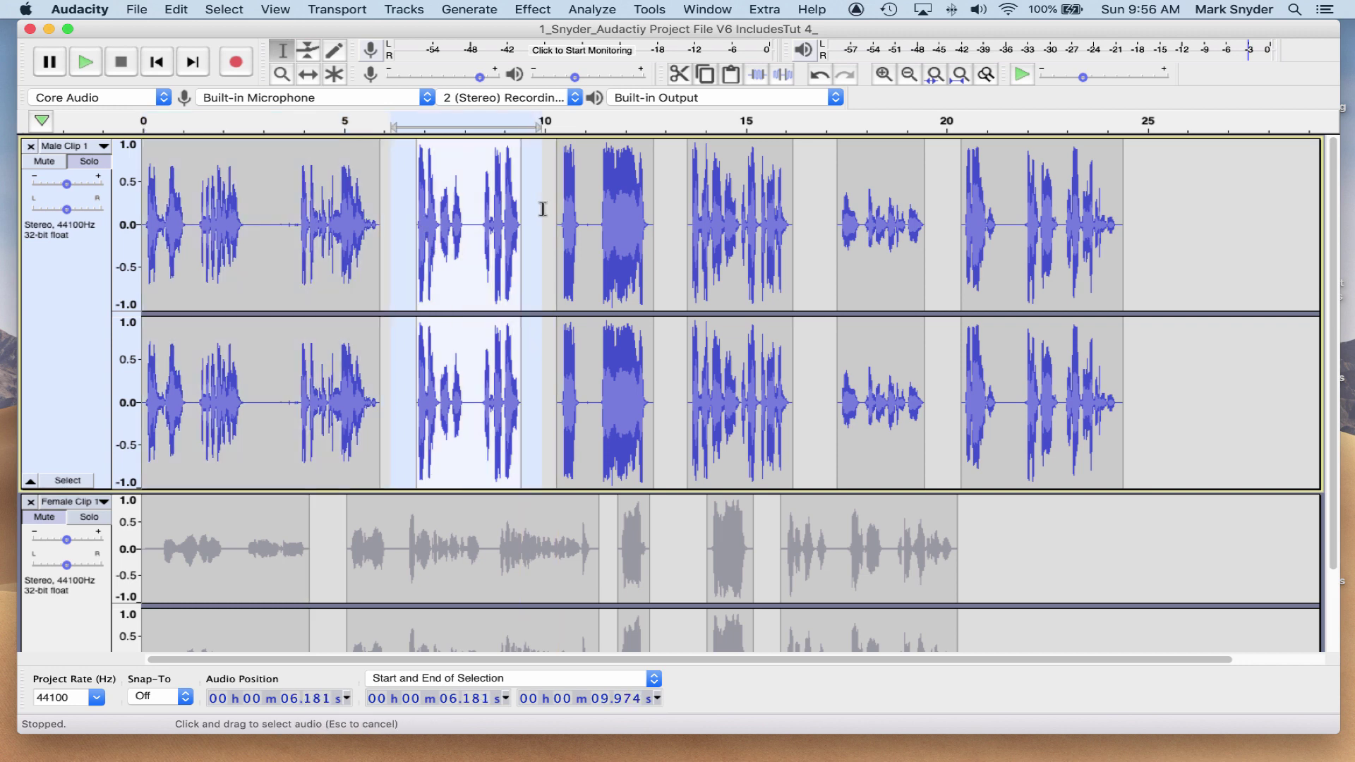
pyautogui.click(530, 10)
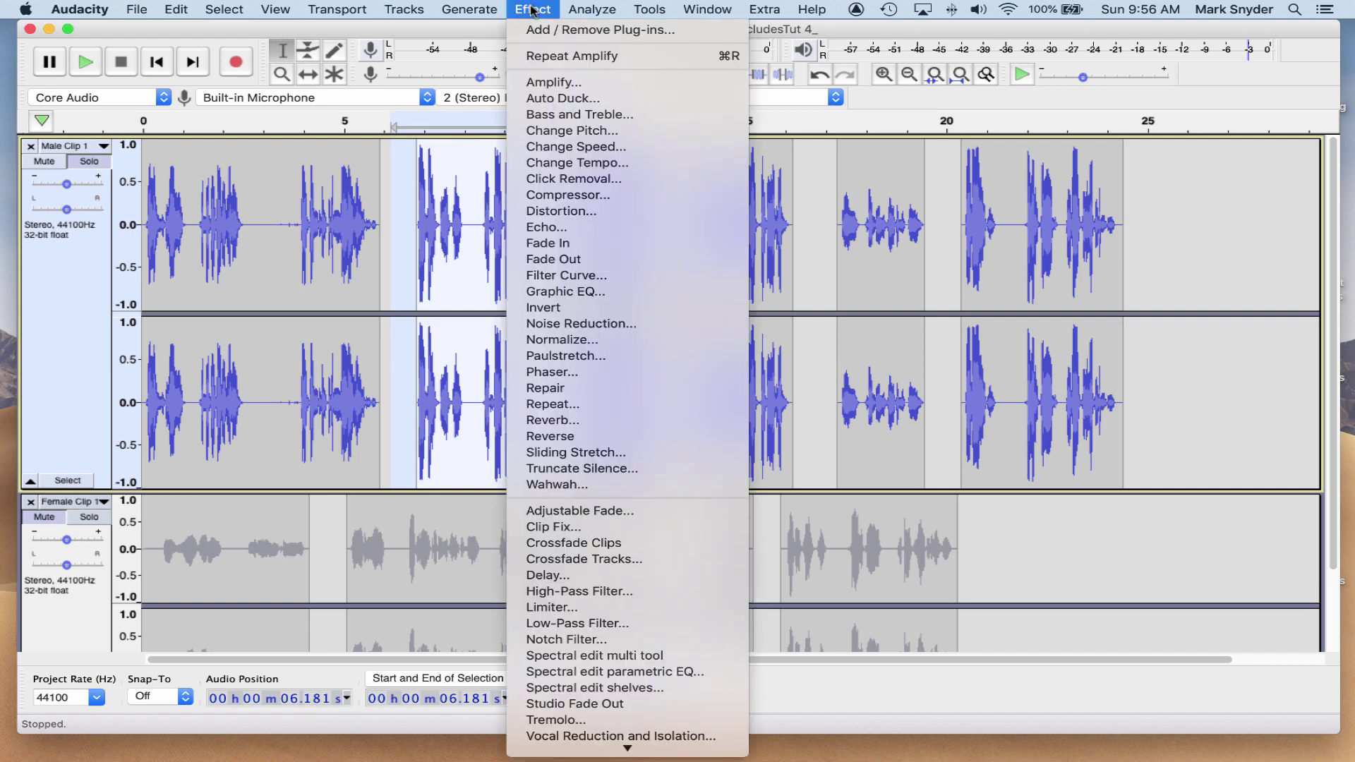
pyautogui.click(569, 83)
pyautogui.doubleClick(767, 377)
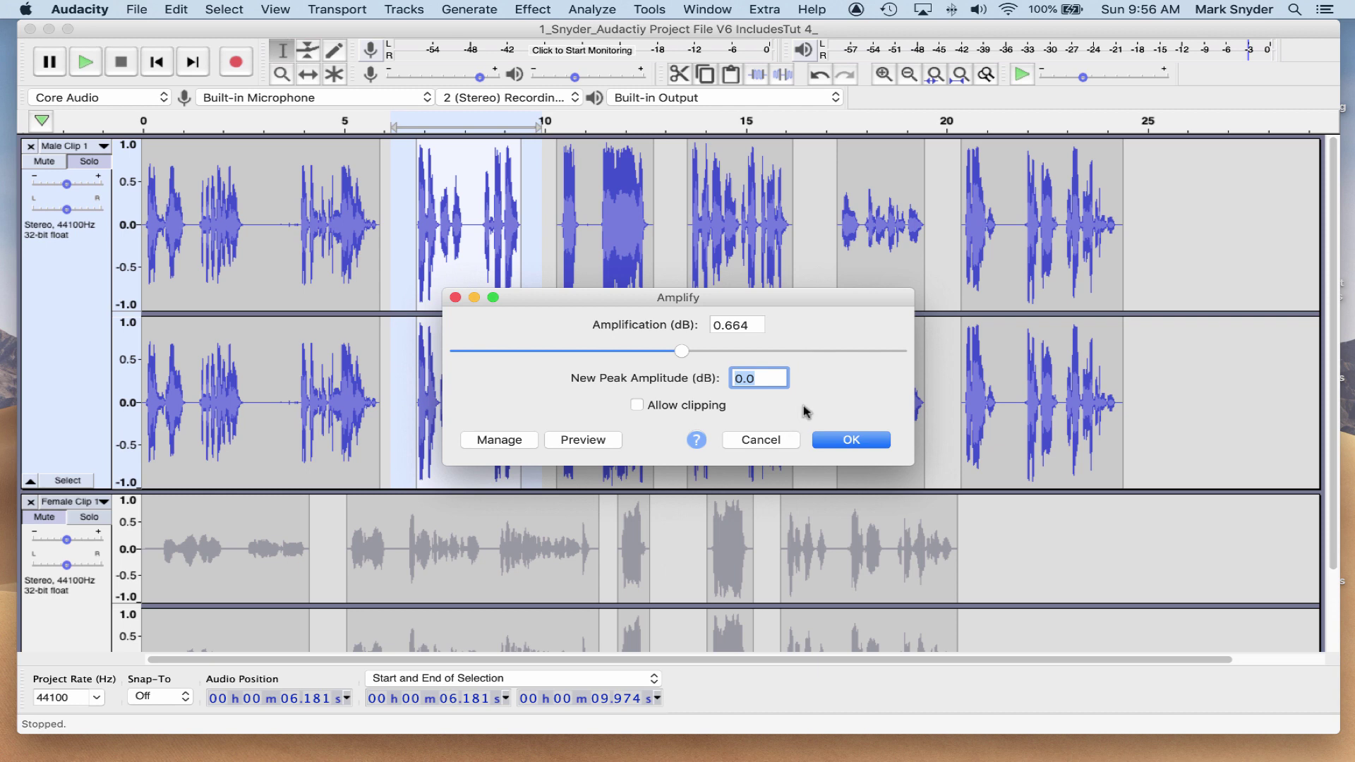
pyautogui.write('-3')
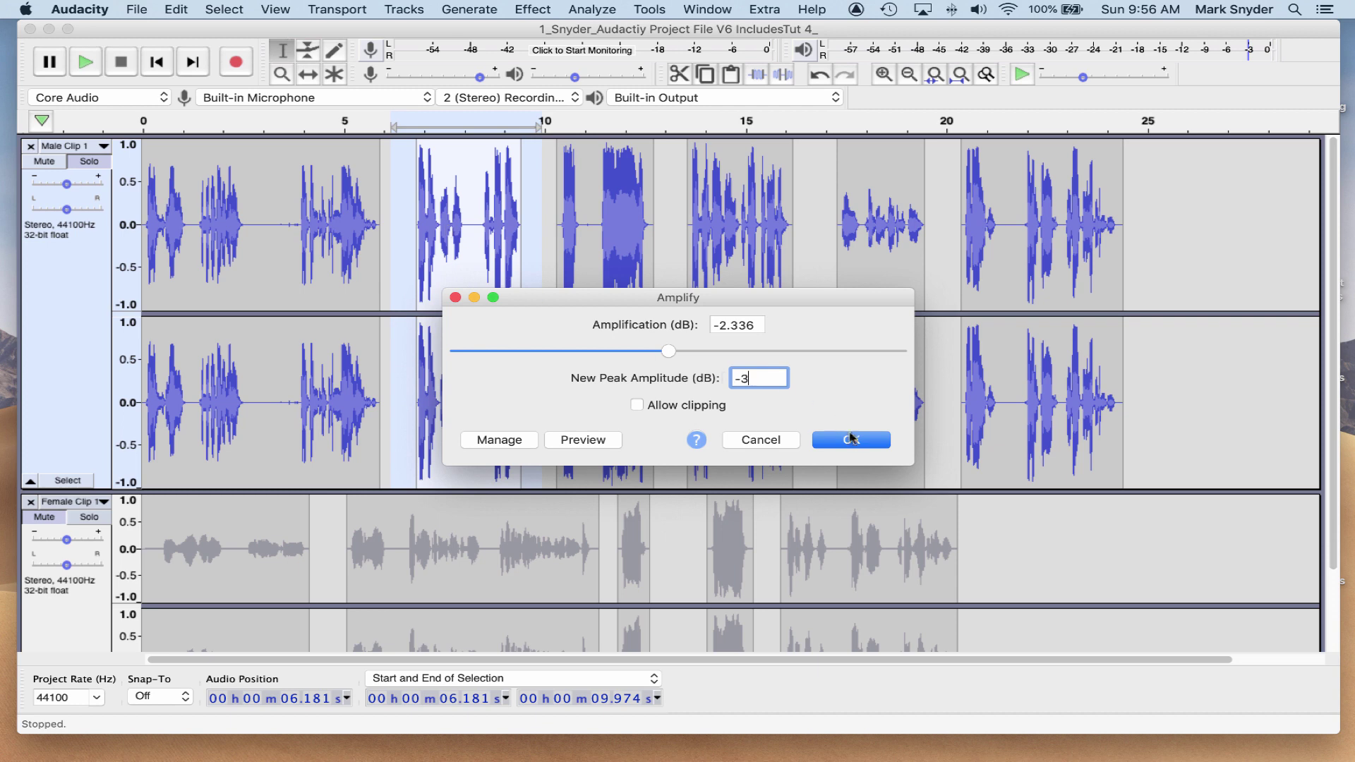
pyautogui.moveTo(768, 303); pyautogui.dragTo(939, 319)
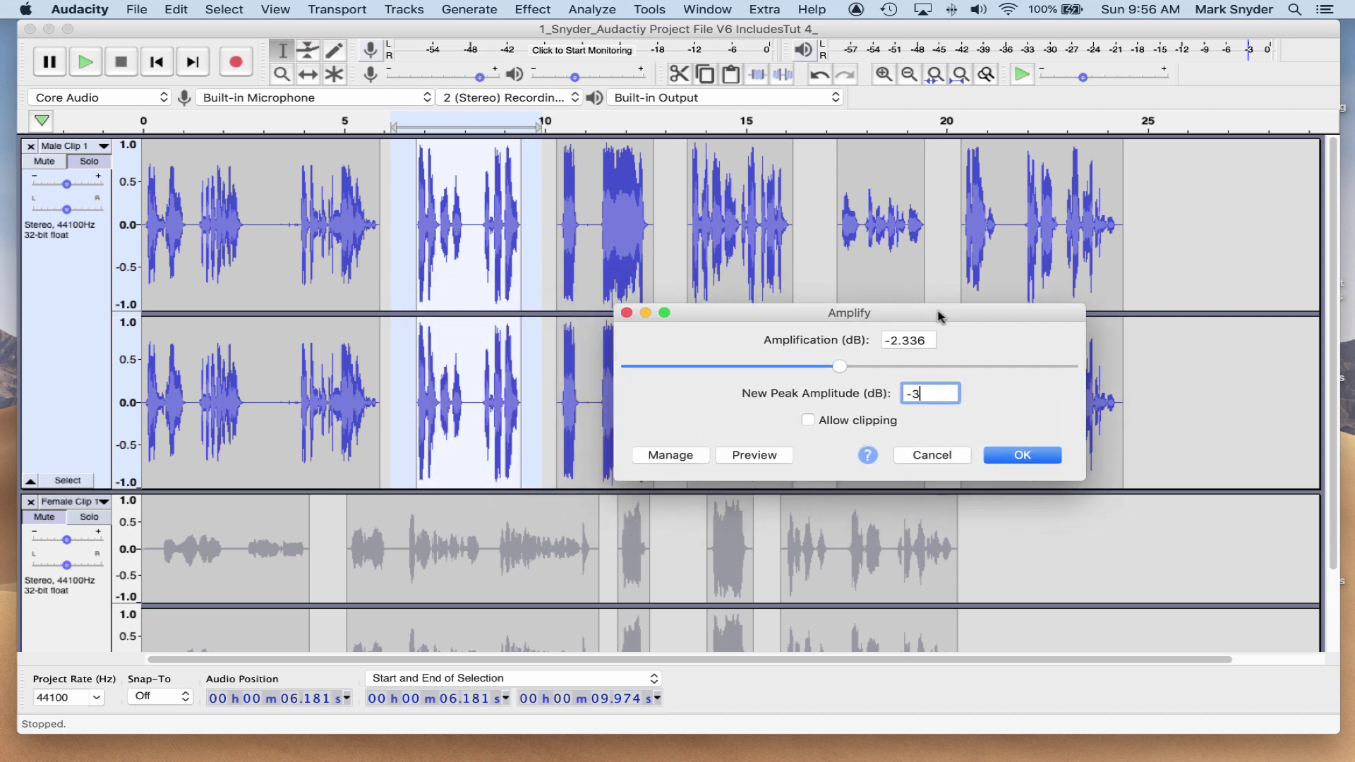
pyautogui.click(1005, 457)
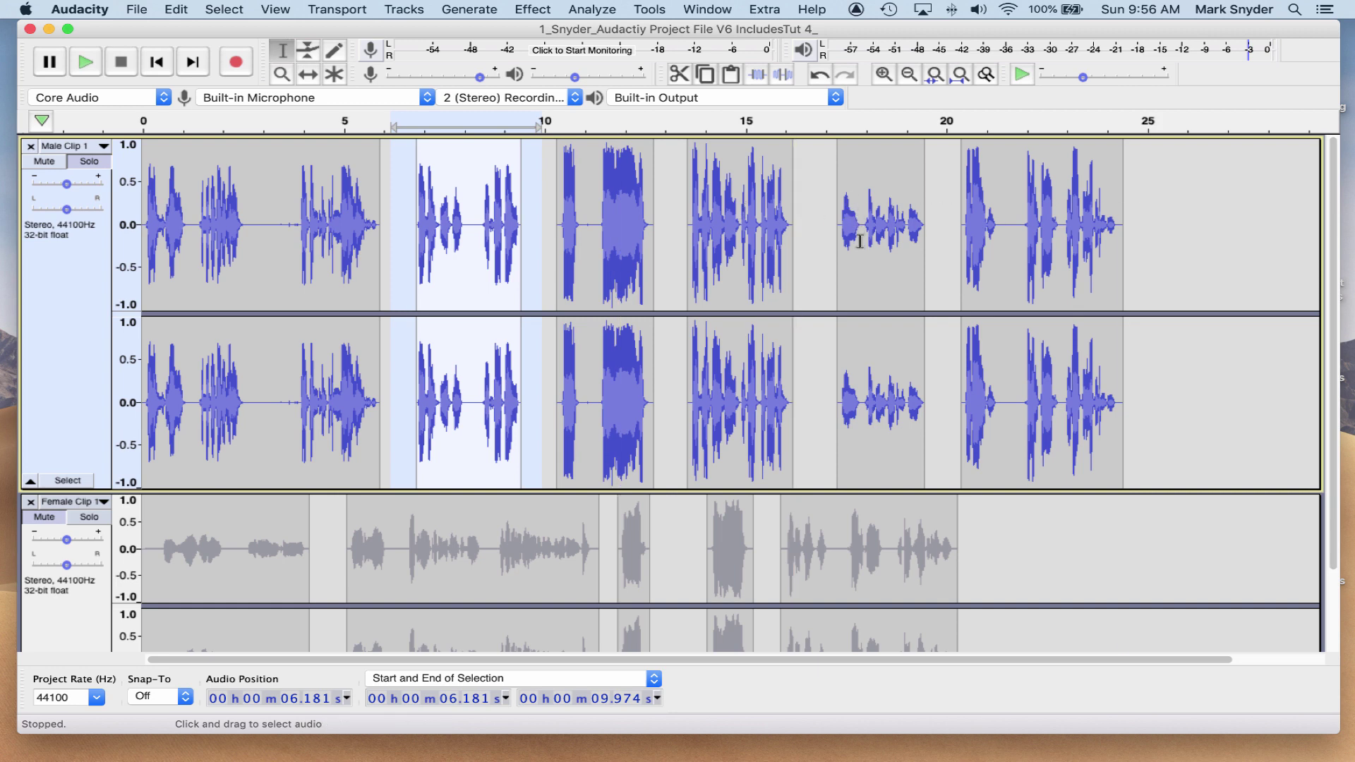
# Step: Play the male track's quiet fifth clip from about 17.162 s and check its peak level on the playback meter
pyautogui.click(833, 196)
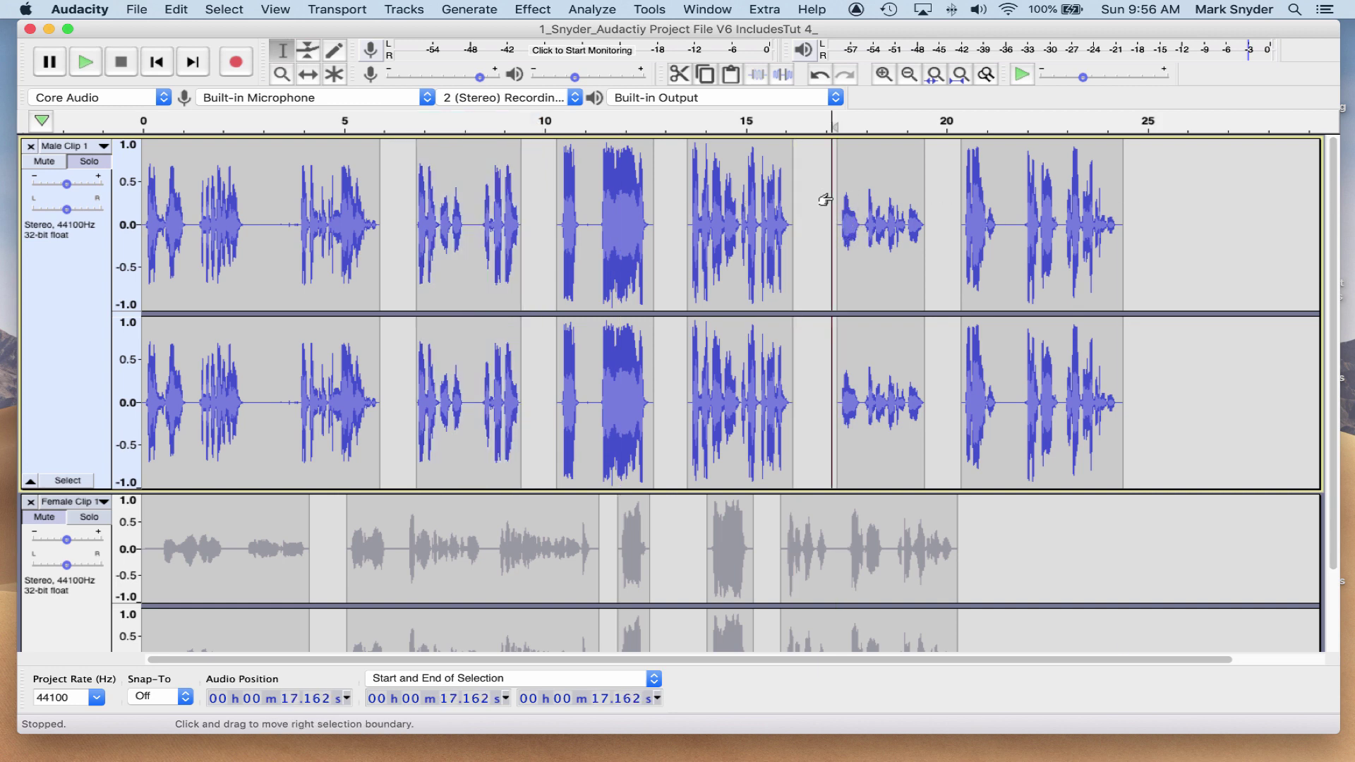
pyautogui.press('space')
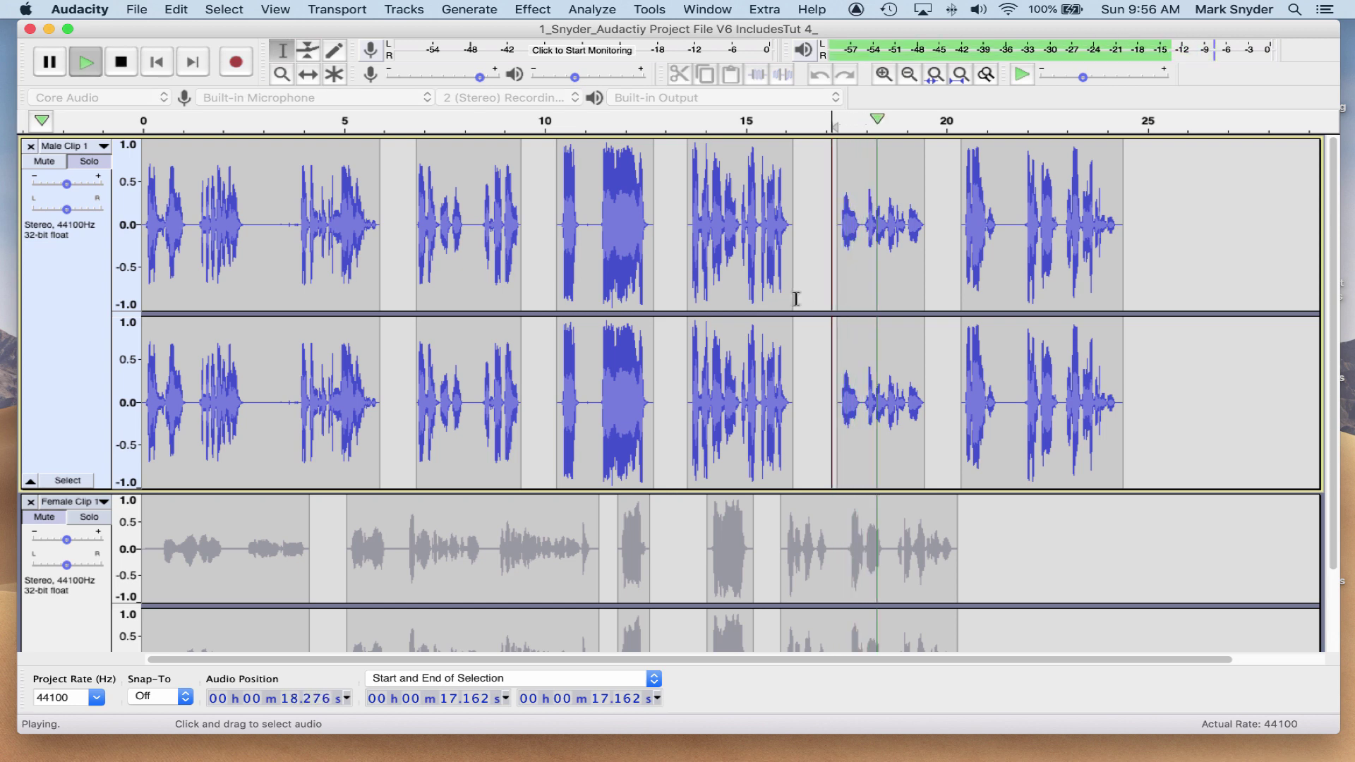
pyautogui.press('space')
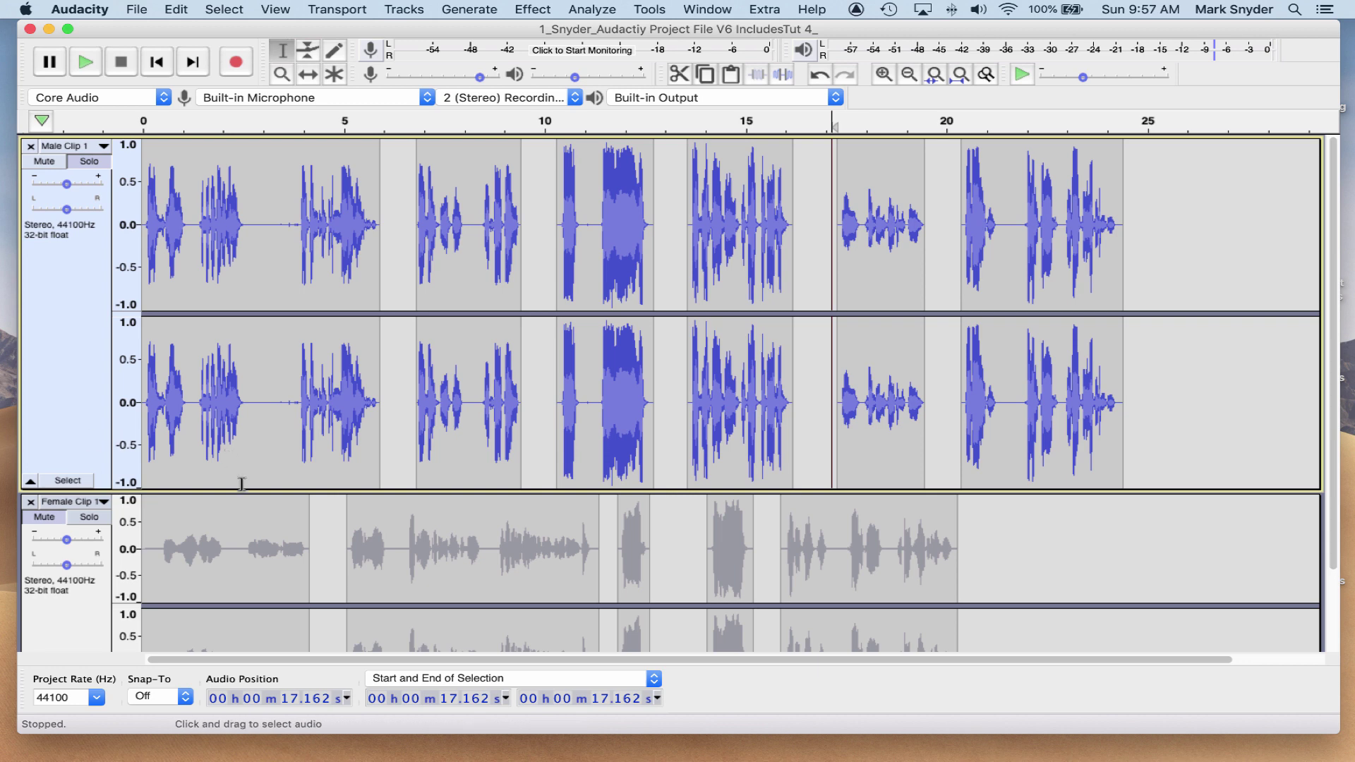
# Step: Reduce the male track's height, increase the female track's height, and place the cursor in the female track
pyautogui.moveTo(252, 490); pyautogui.dragTo(256, 304)
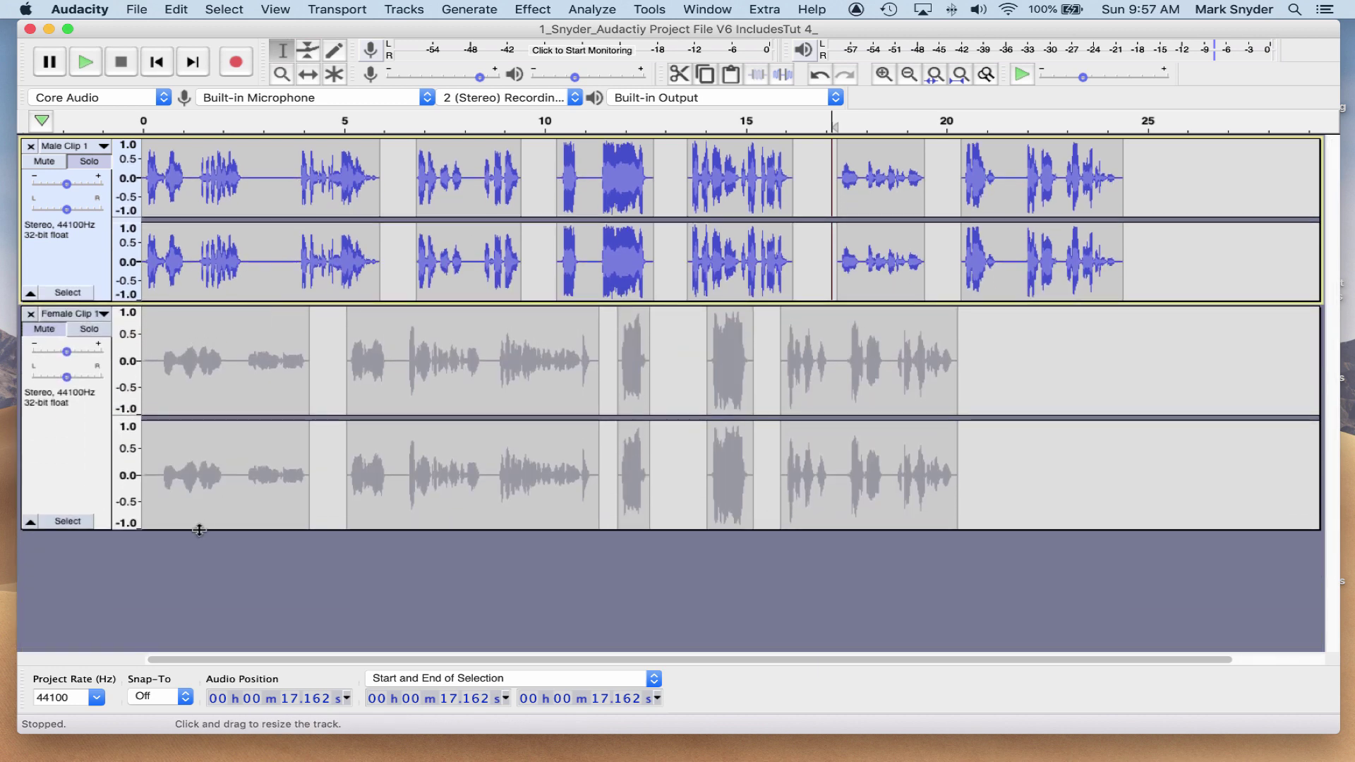
pyautogui.moveTo(199, 529); pyautogui.dragTo(210, 602)
pyautogui.click(233, 427)
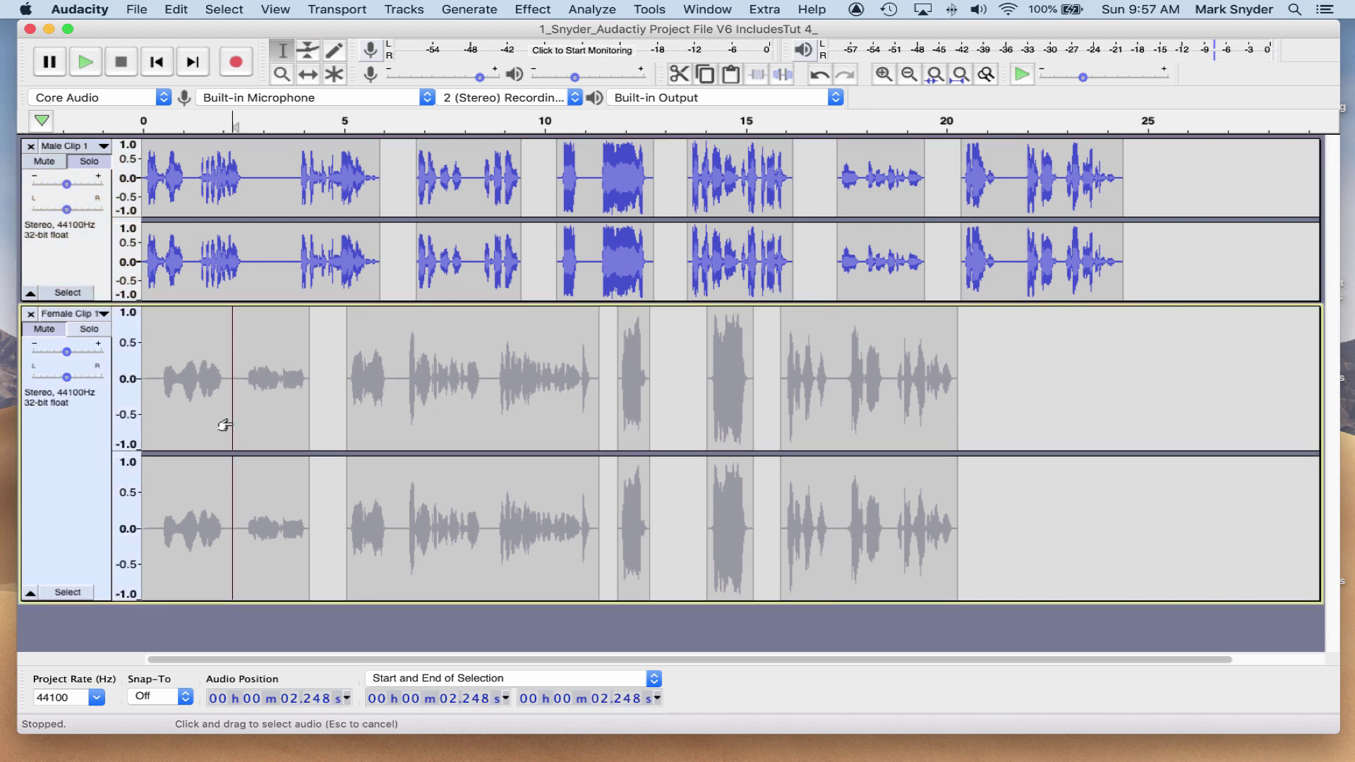
# Step: Switch solo from the male to the female track and play its first clip from about 0.281 s to check the peak level
pyautogui.click(86, 163)
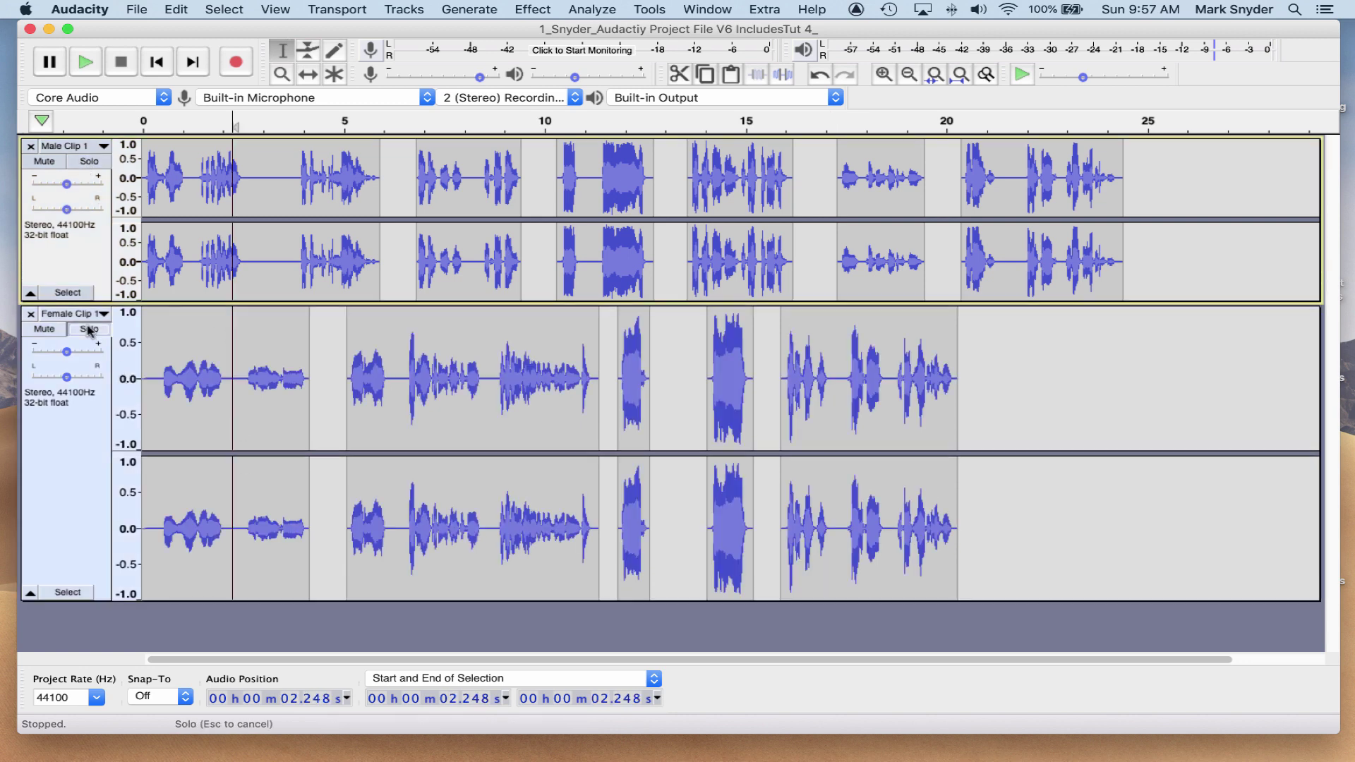
pyautogui.click(89, 328)
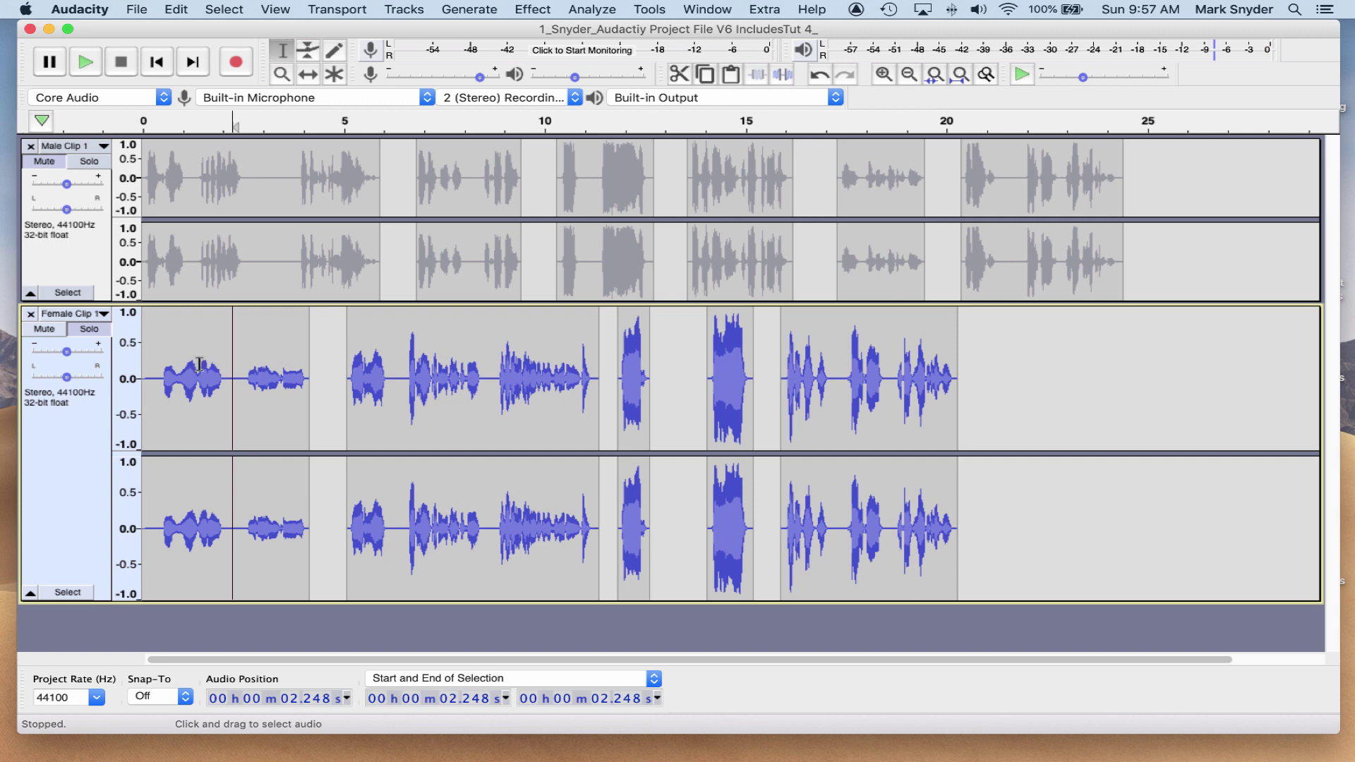
pyautogui.click(153, 352)
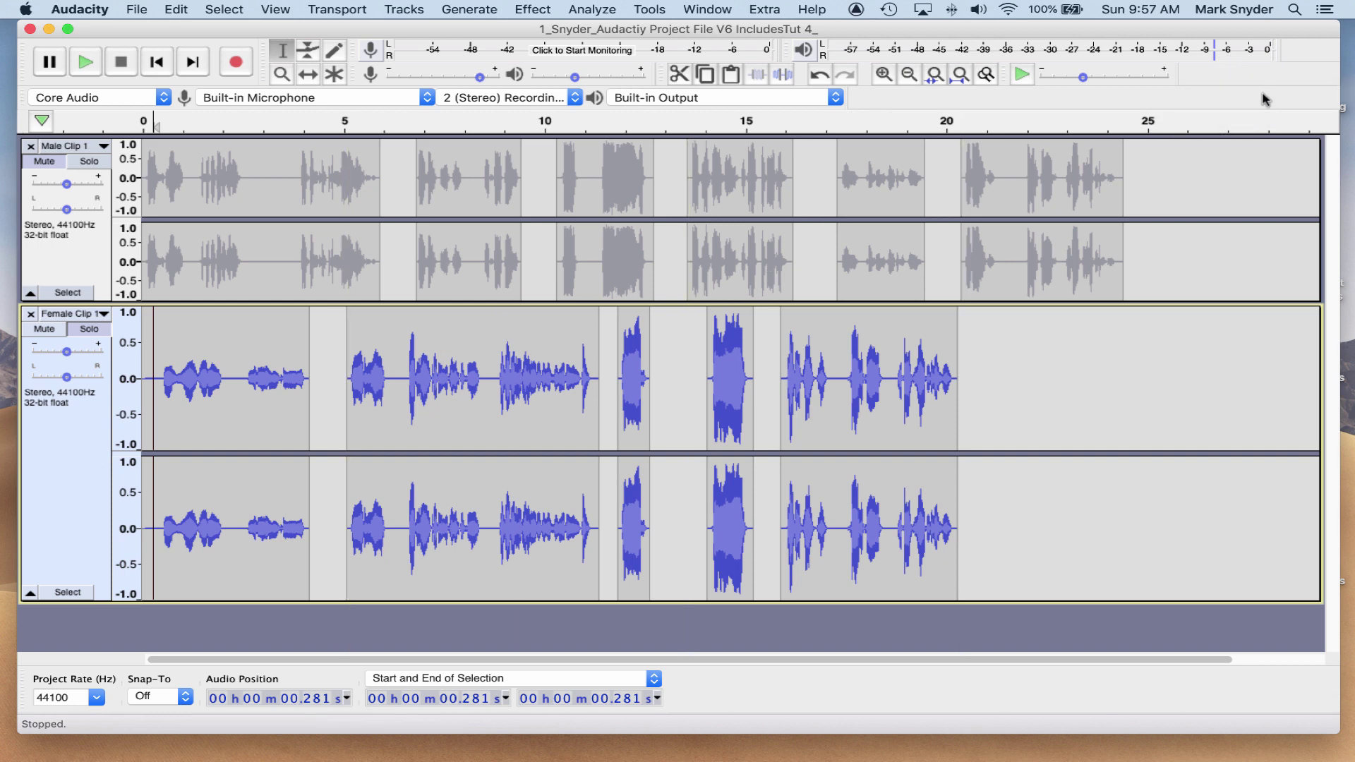
pyautogui.press('space')
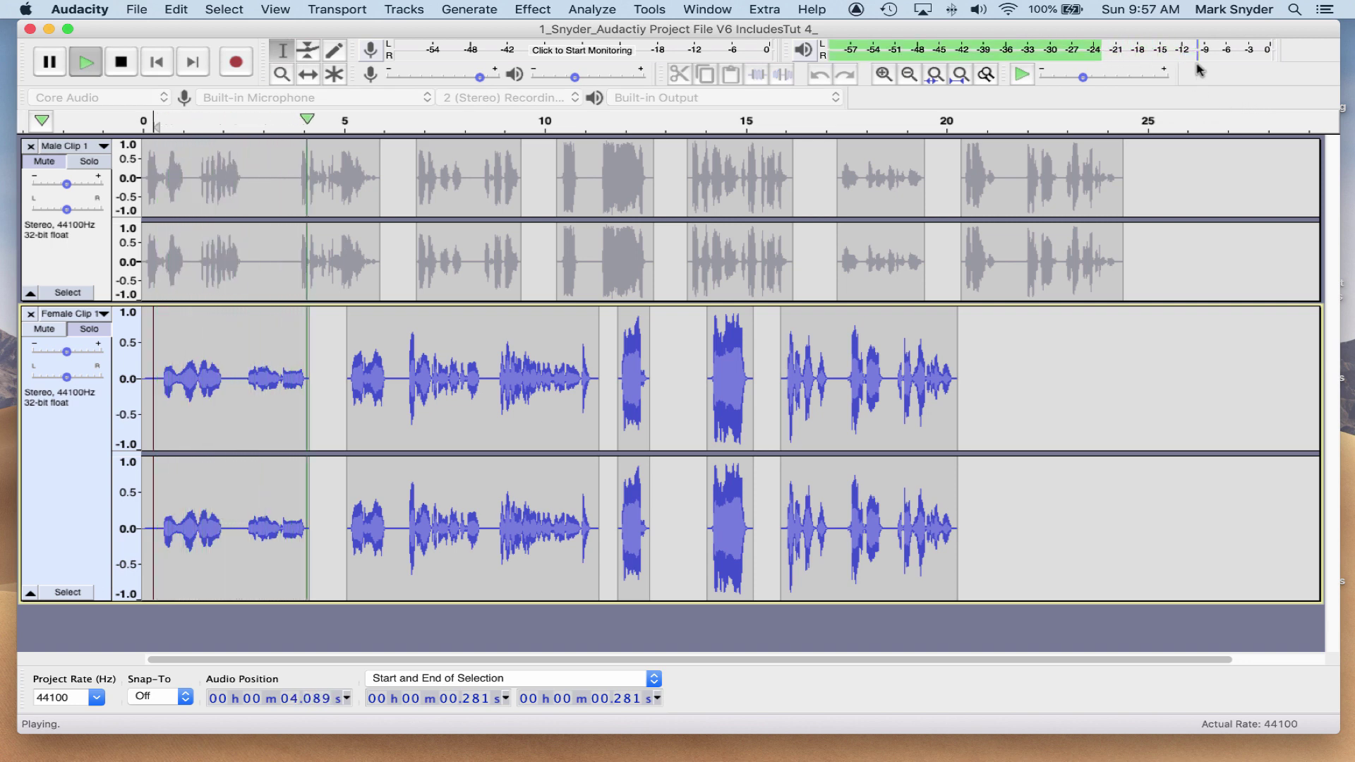
pyautogui.press('space')
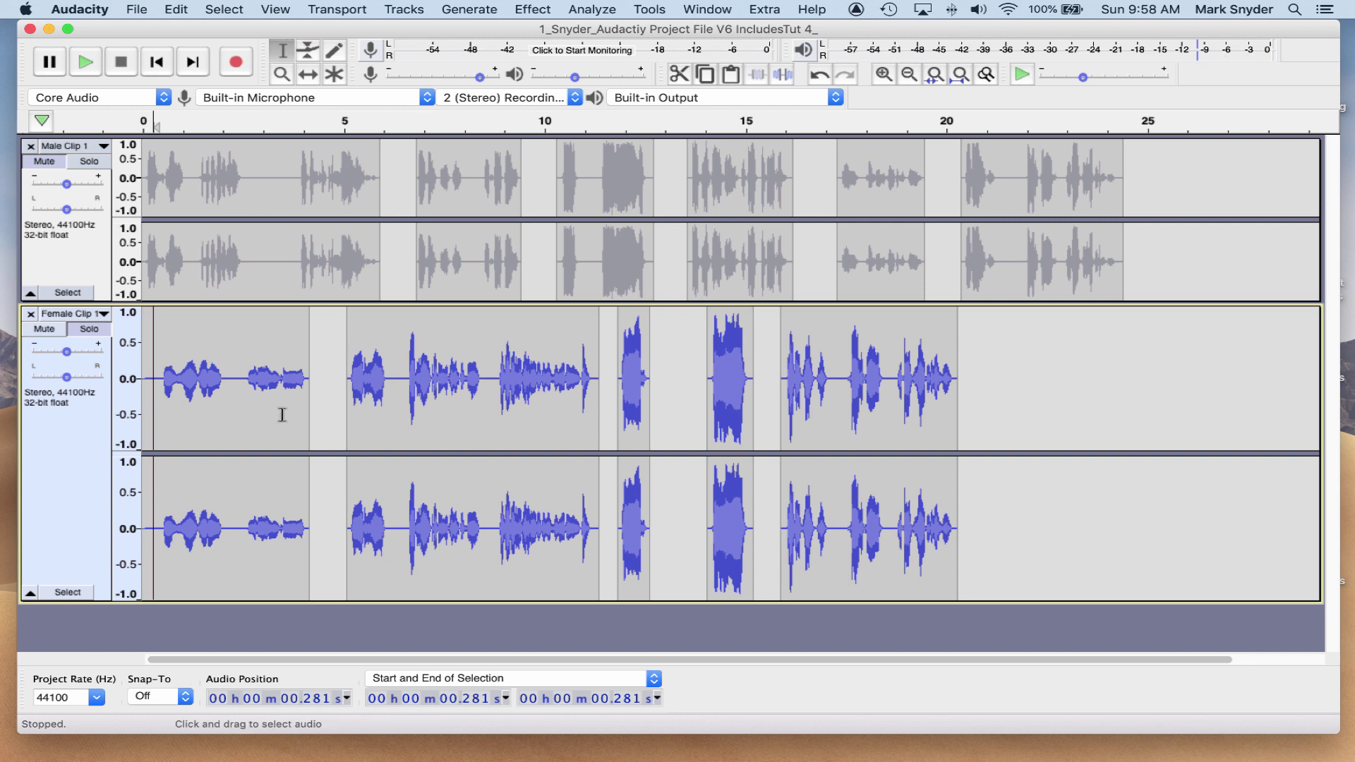
# Step: Select the first clip of the female track, from 0 to about 4.495 s, and amplify it to a new peak amplitude of -3 dB
pyautogui.moveTo(322, 413); pyautogui.dragTo(120, 412)
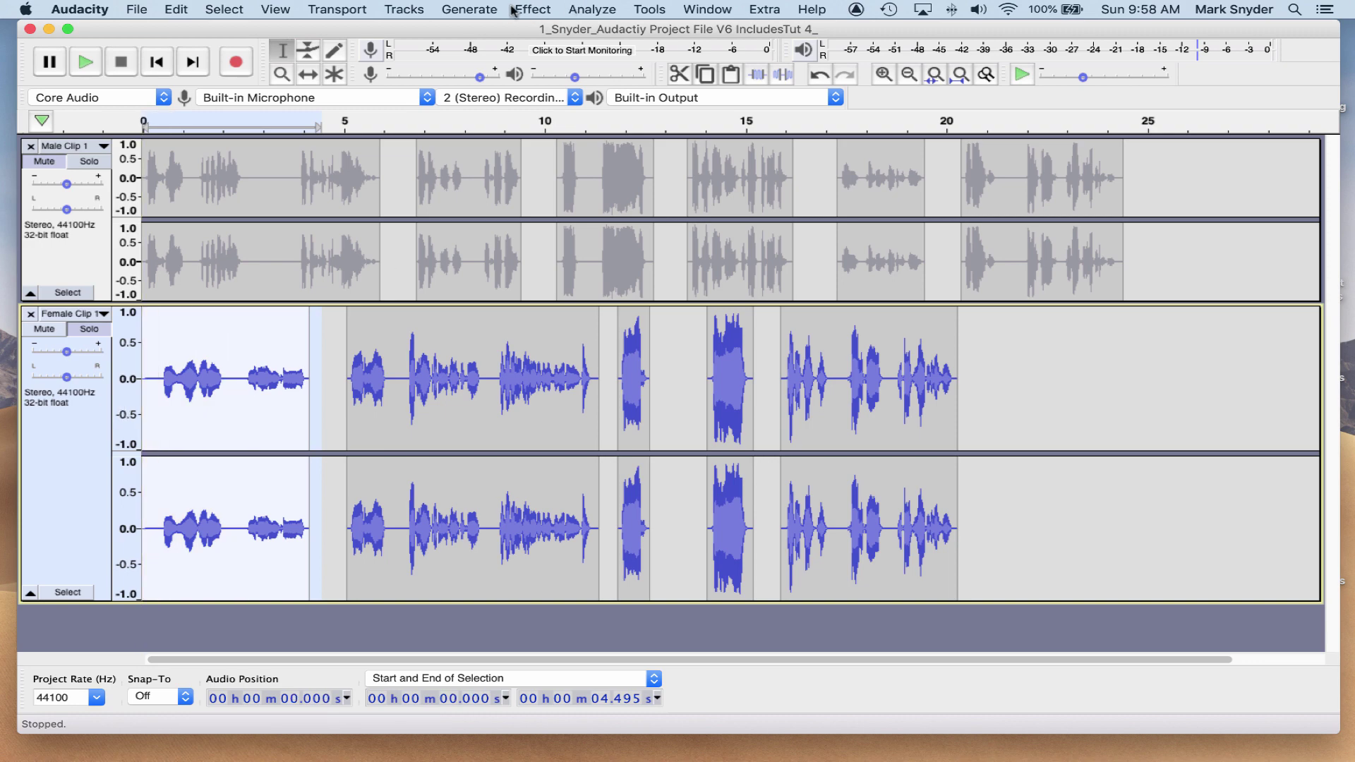
pyautogui.click(532, 9)
pyautogui.click(579, 83)
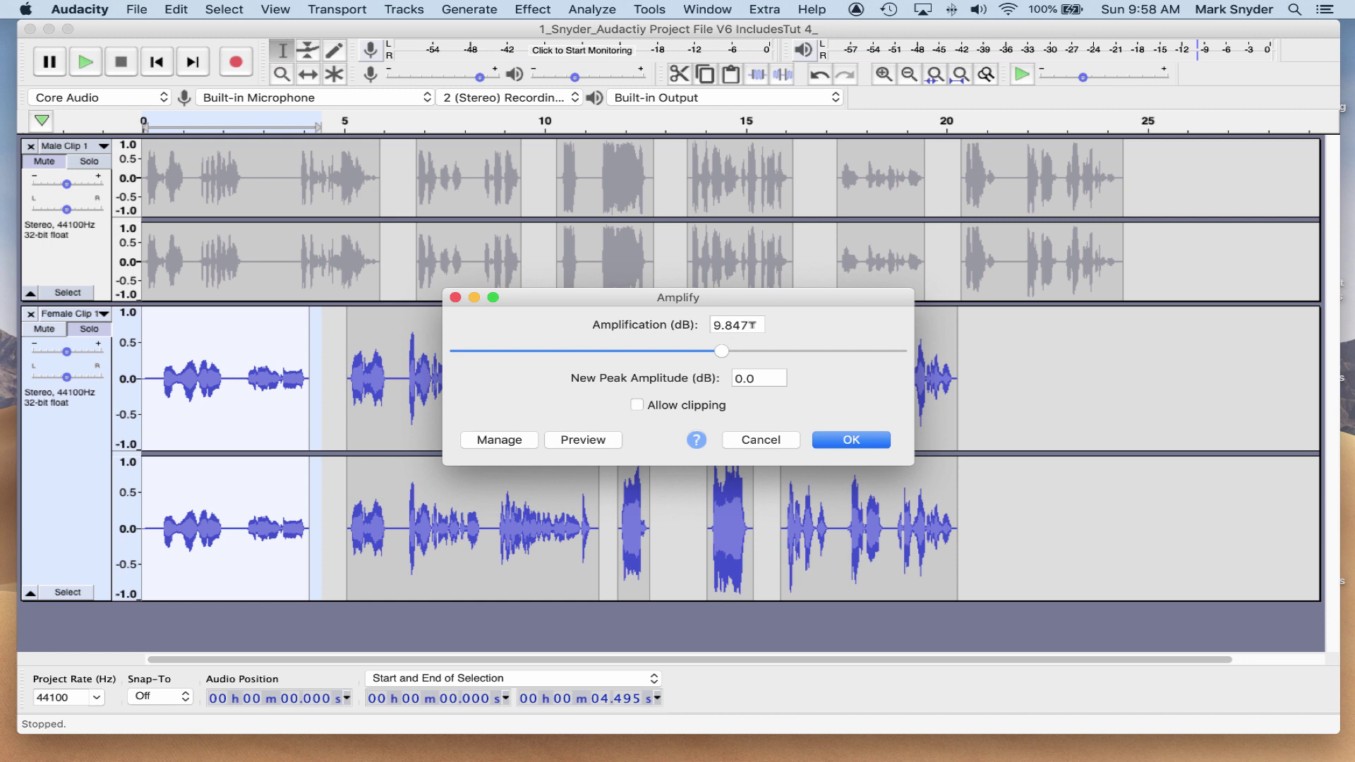
pyautogui.click(747, 377)
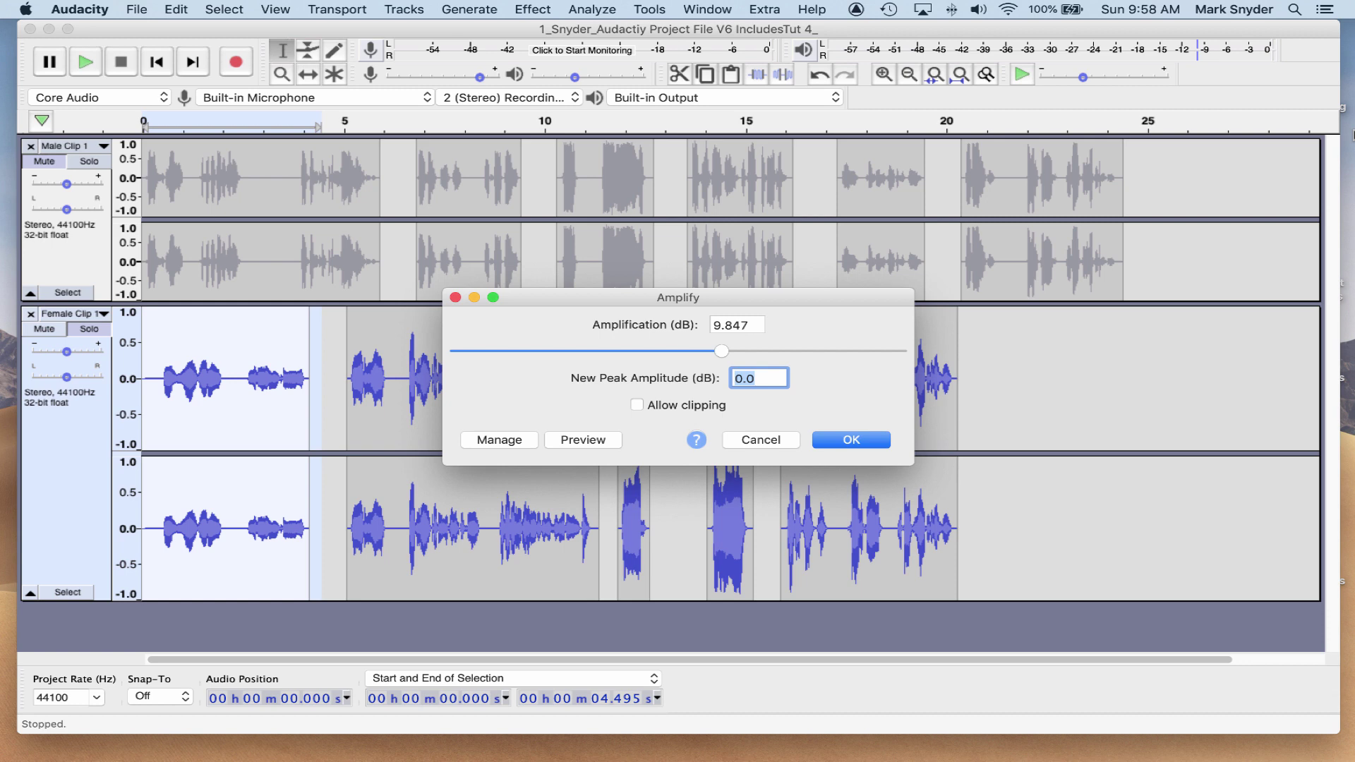
pyautogui.write('-3')
pyautogui.click(850, 439)
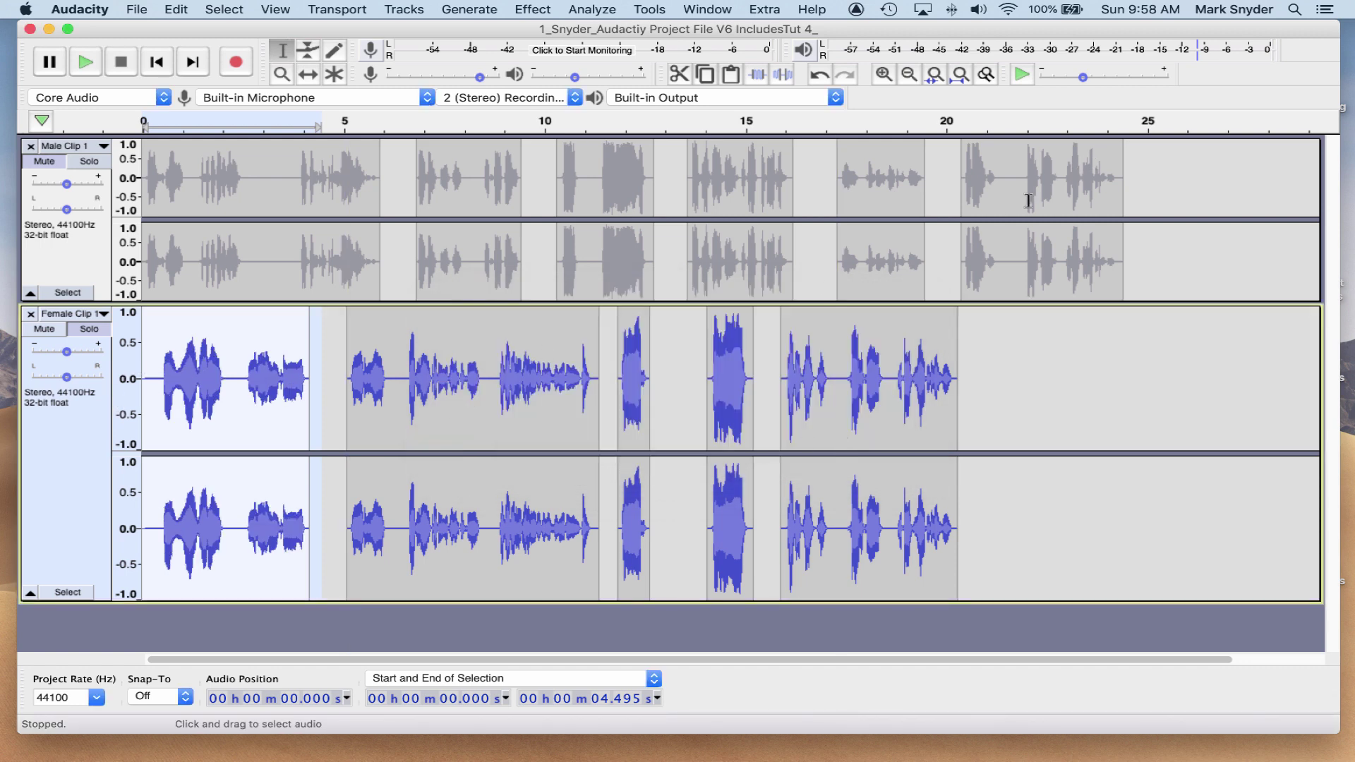
# Step: Play the amplified first female clip from about 0.375 s and check its peak level on the playback meter
pyautogui.click(156, 366)
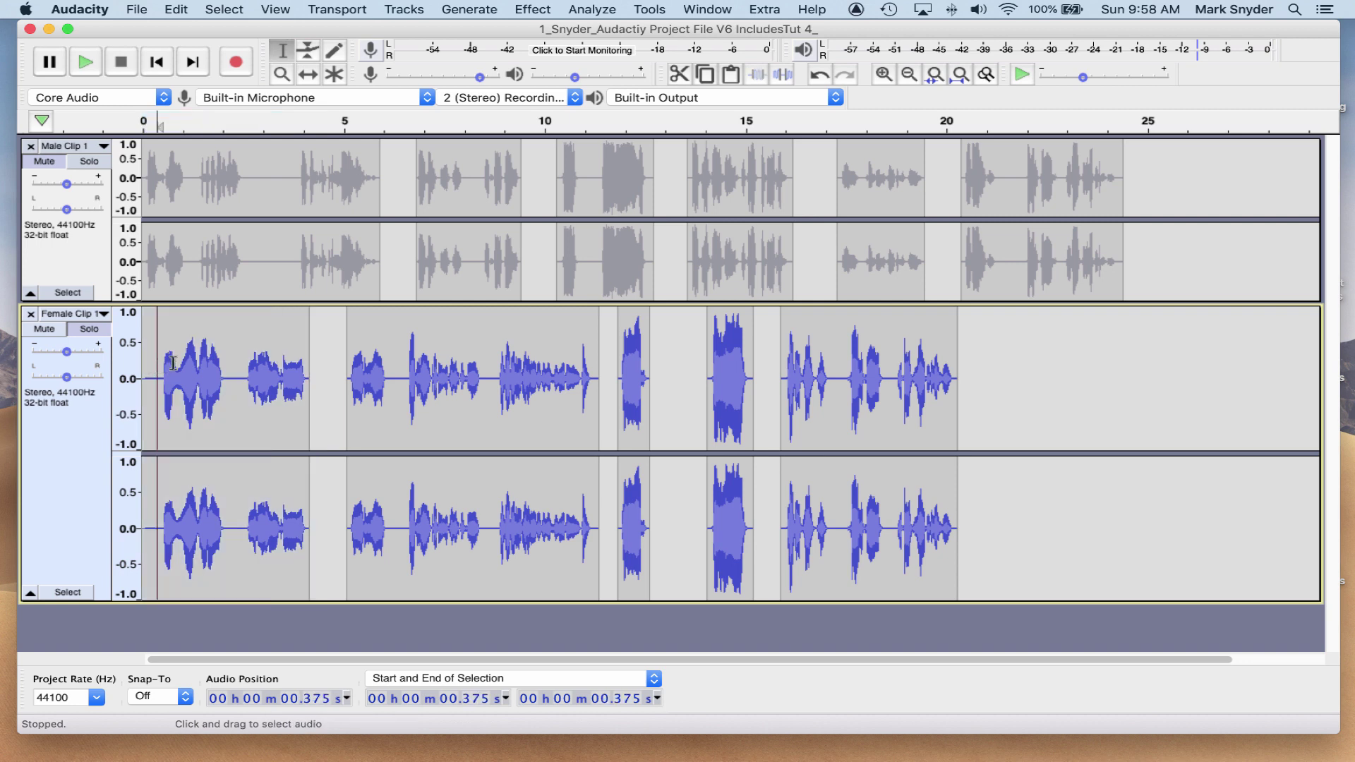
pyautogui.press('space')
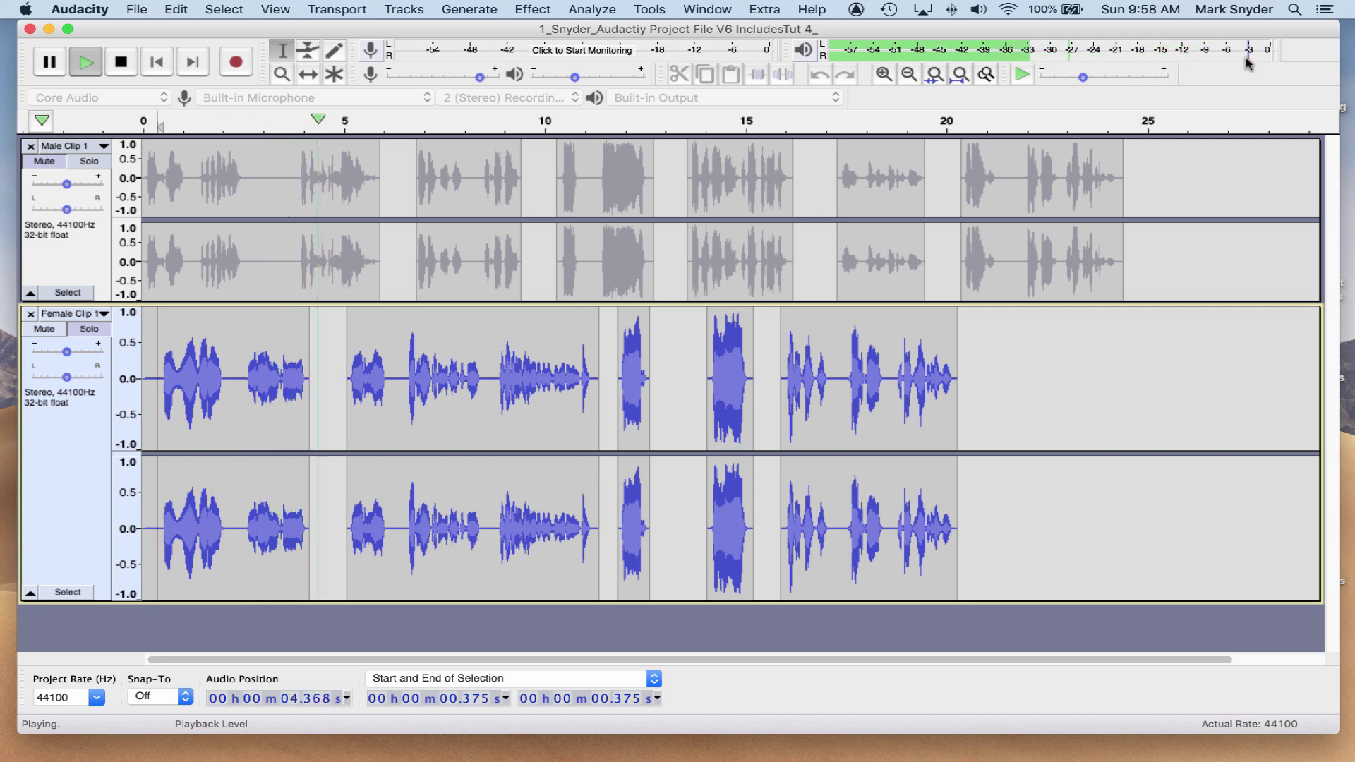
pyautogui.press('space')
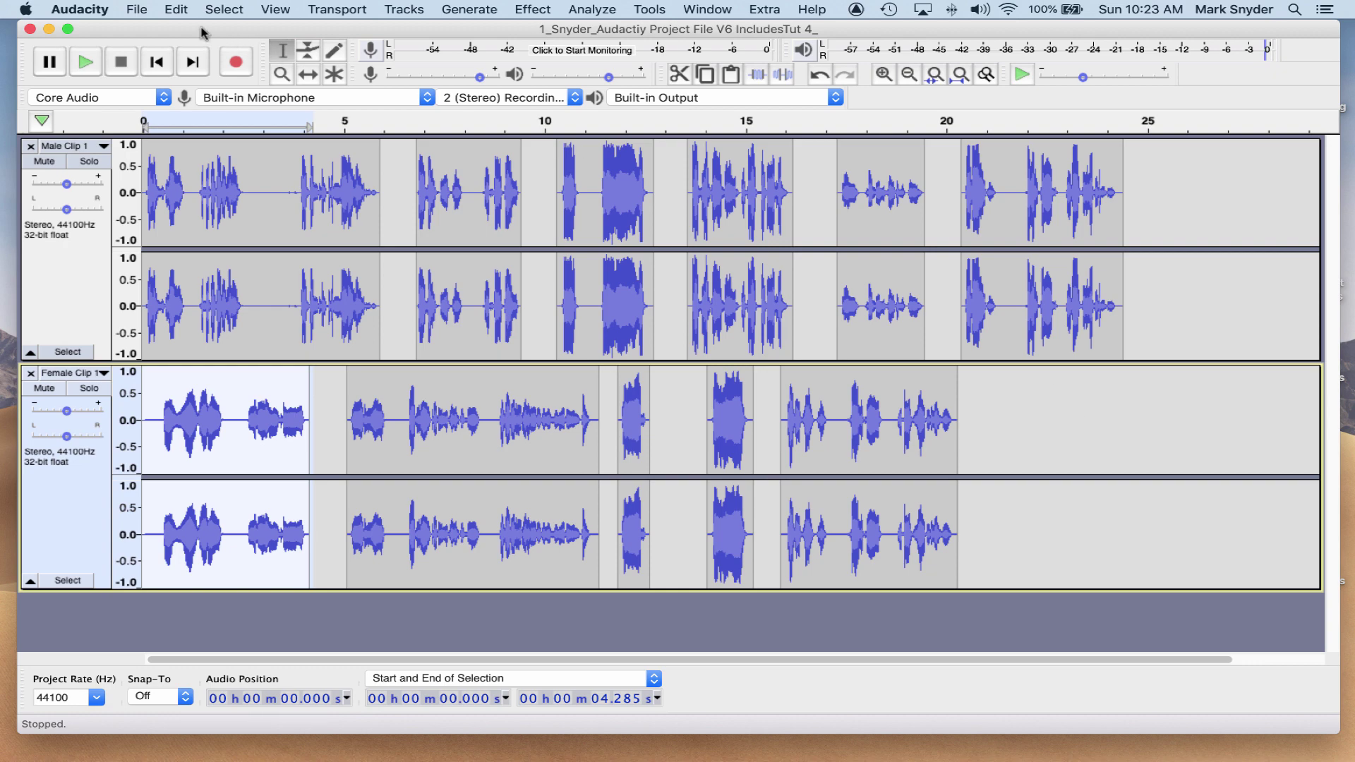
# Step: Save the project as a new Audacity project in the same folder, changing the version in its file name to V7
pyautogui.click(136, 10)
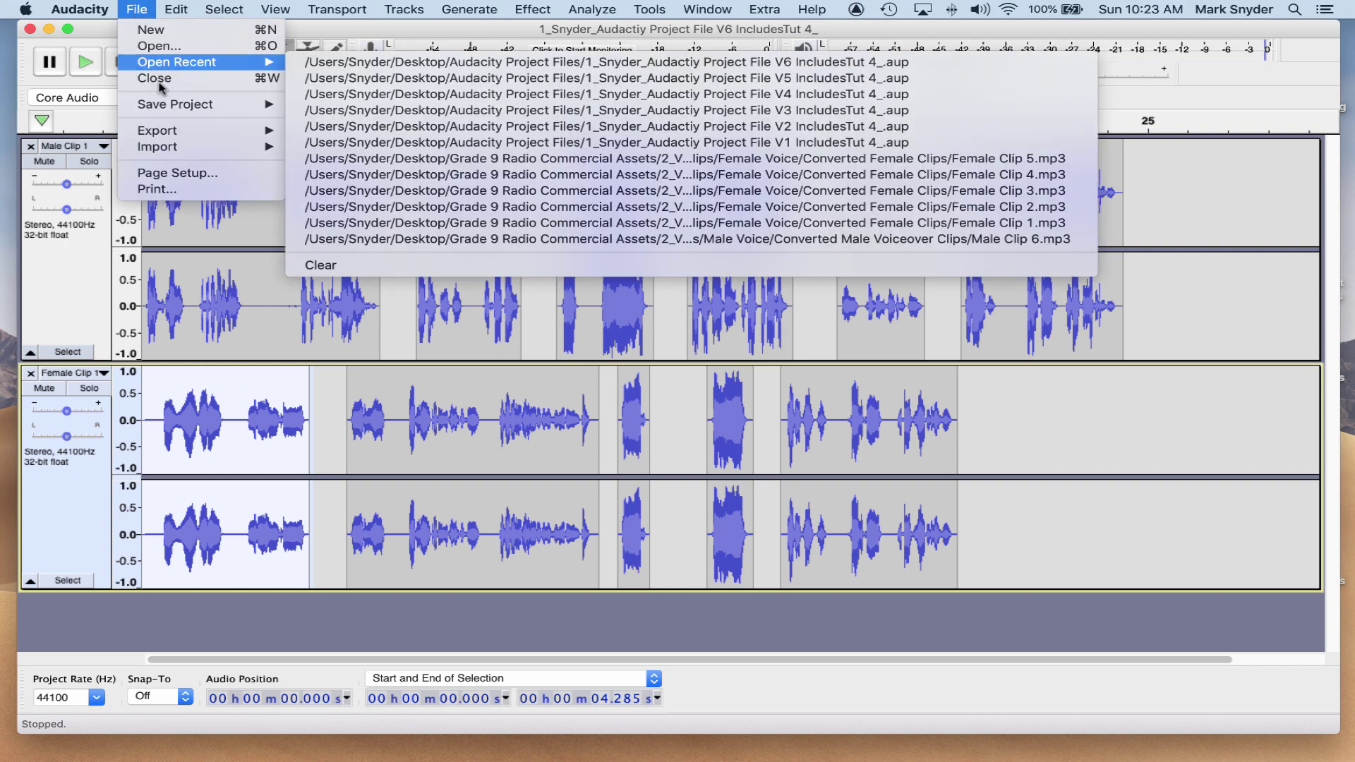
pyautogui.moveTo(164, 105)
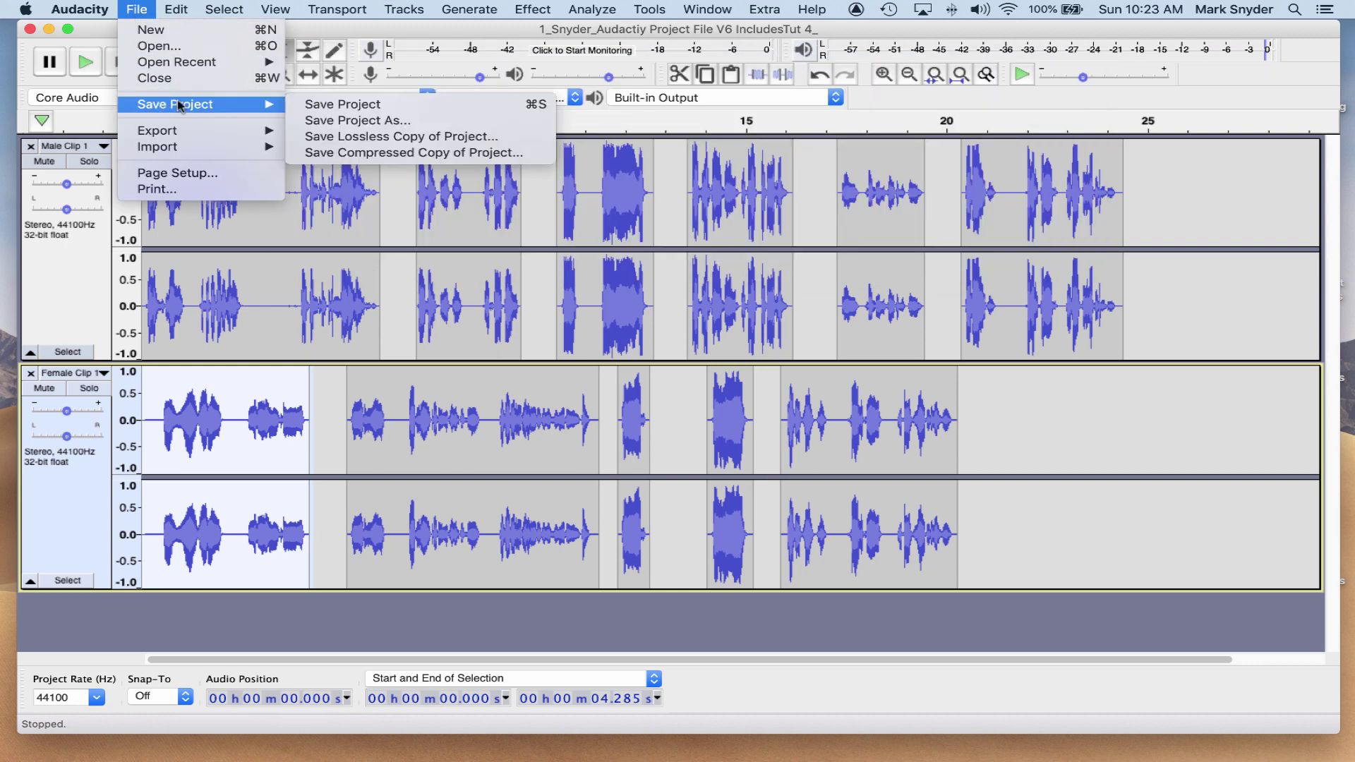
pyautogui.click(355, 123)
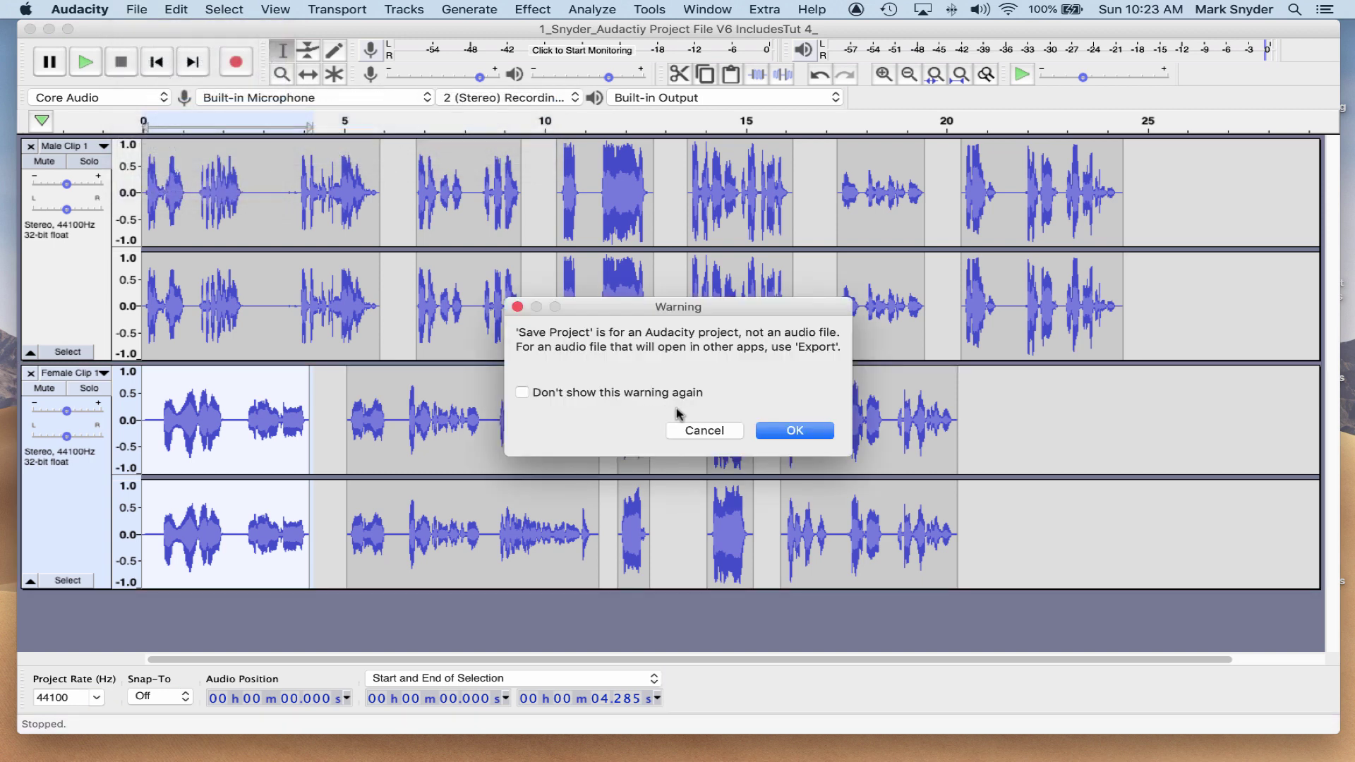
pyautogui.click(796, 431)
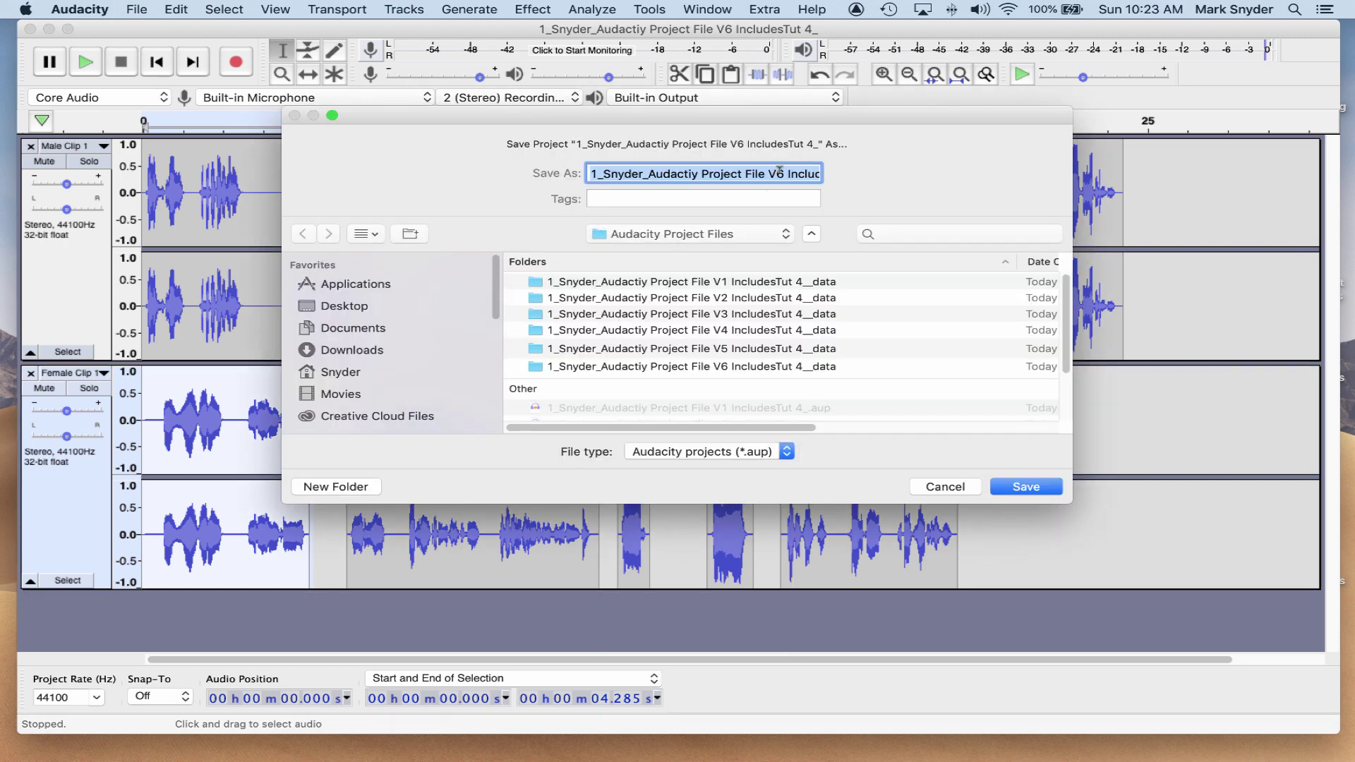
pyautogui.click(785, 173)
pyautogui.press('BackSpace')
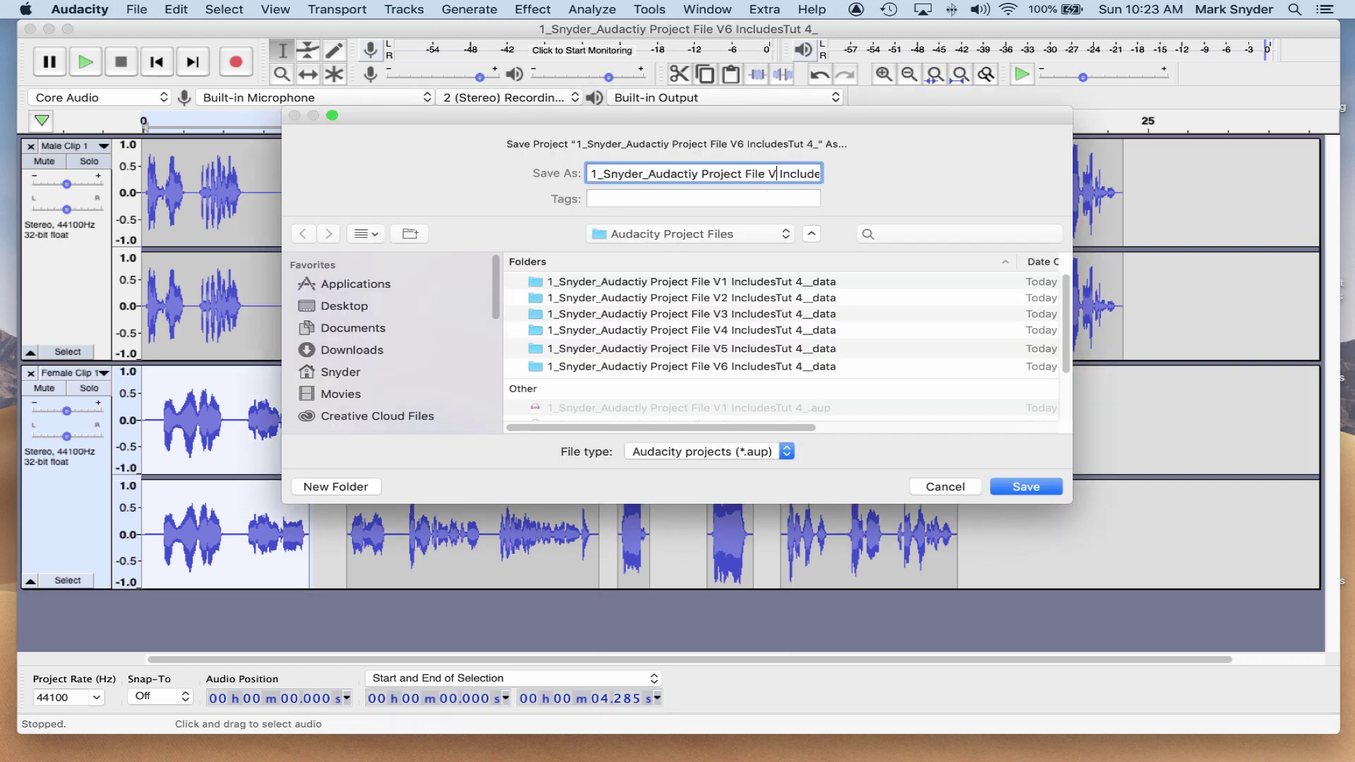
pyautogui.write('7')
pyautogui.click(1030, 486)
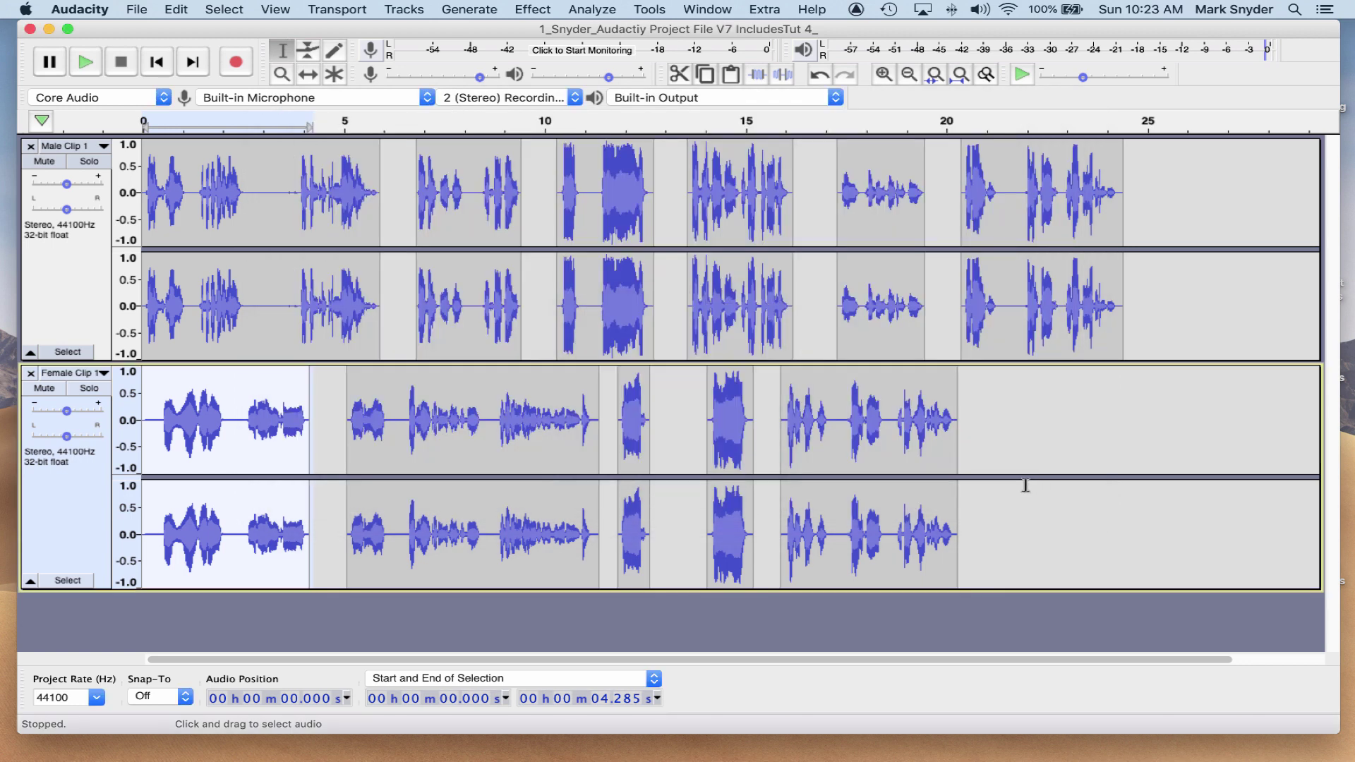